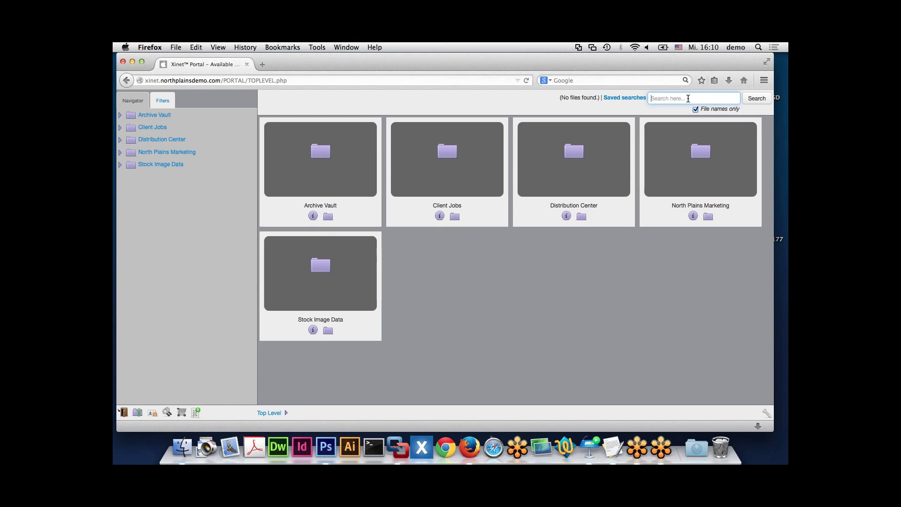
- Search Xinet Portal for 'build'
type("buidl")
key("BackSpace")
type("ld")
key("Return")
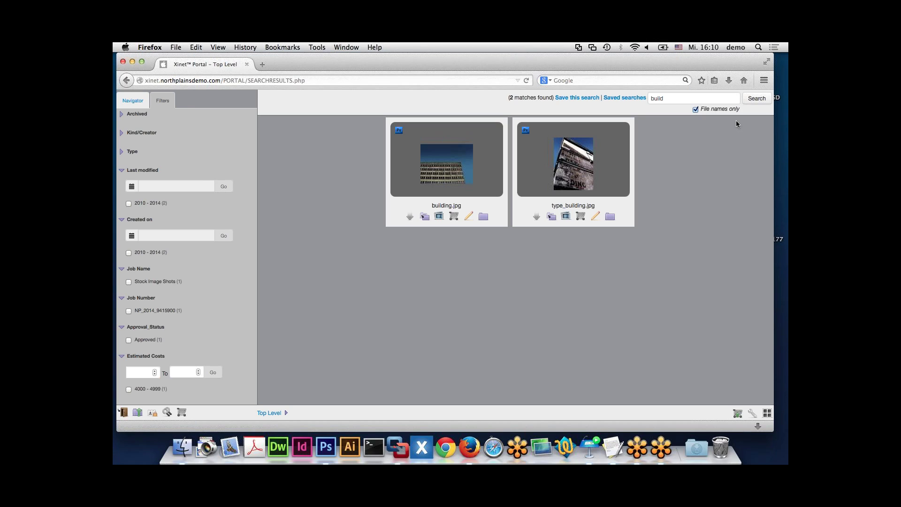
- Turn off 'File names only' and rerun the build search, returning 8 matches
left_click(756, 101)
left_click(695, 110)
left_click(756, 102)
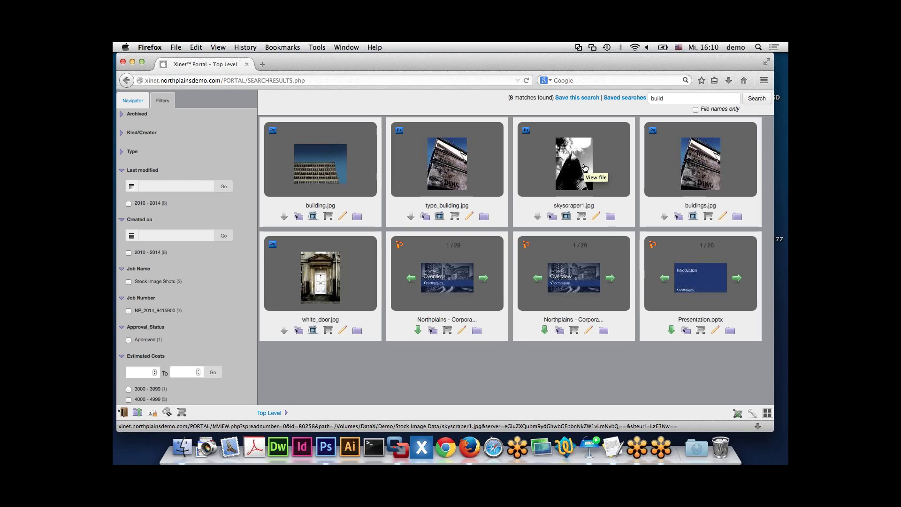
left_click(673, 100)
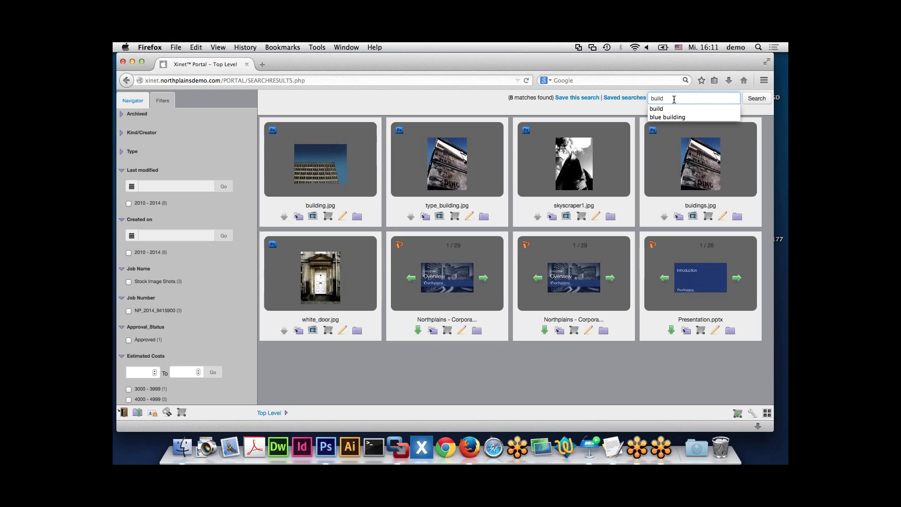
- Search for 'build blue' (14 matches), then insert AND between the two terms
type("blu")
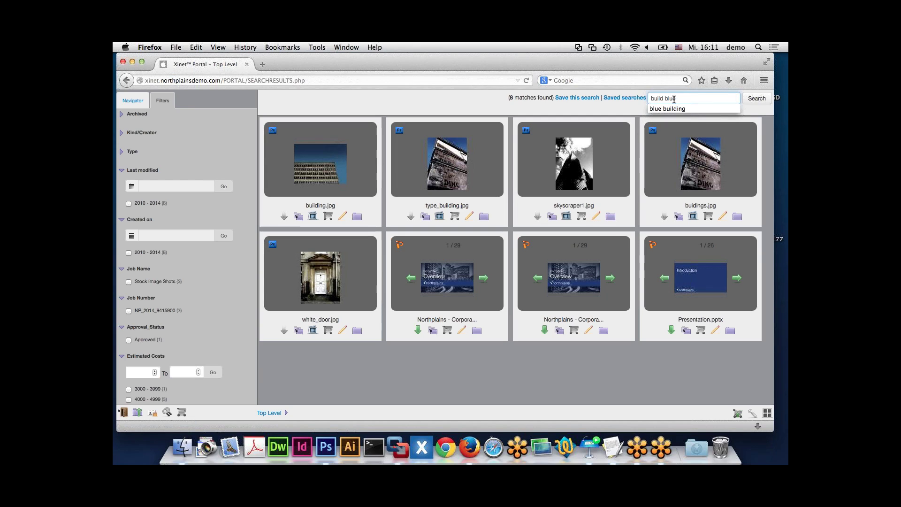
key("Return")
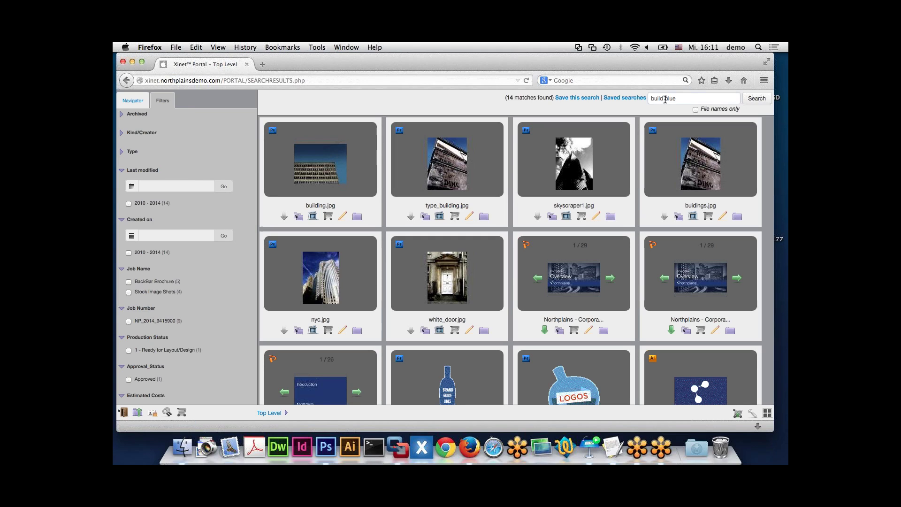
left_click(665, 99)
type("OR")
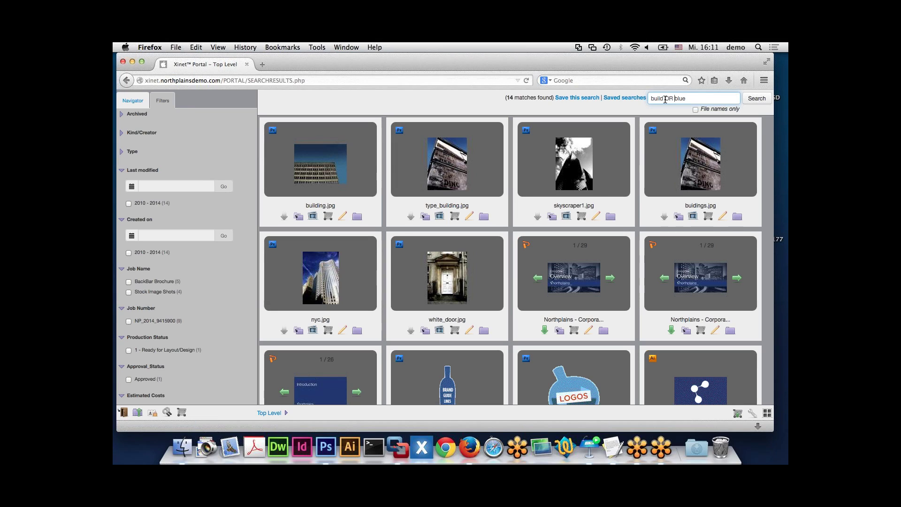
key("BackSpace")
key("BackSpace")
key("BackSpace")
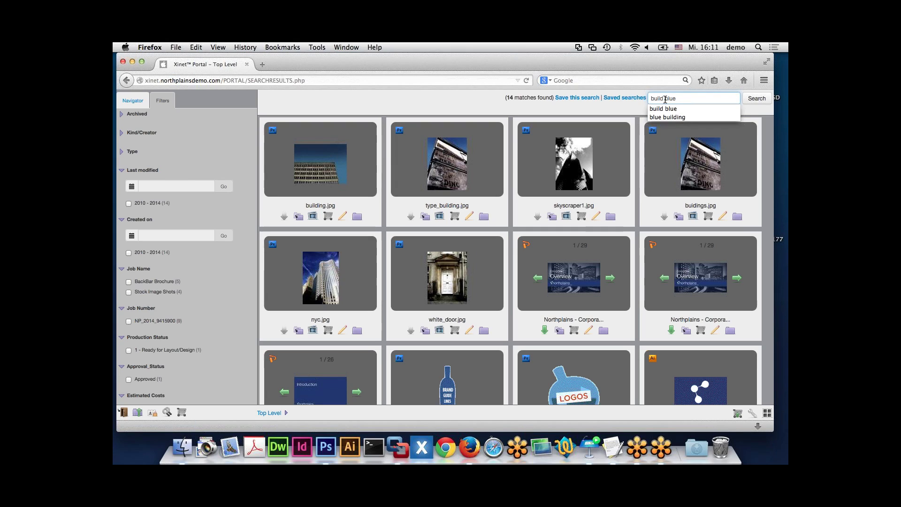
type("AND")
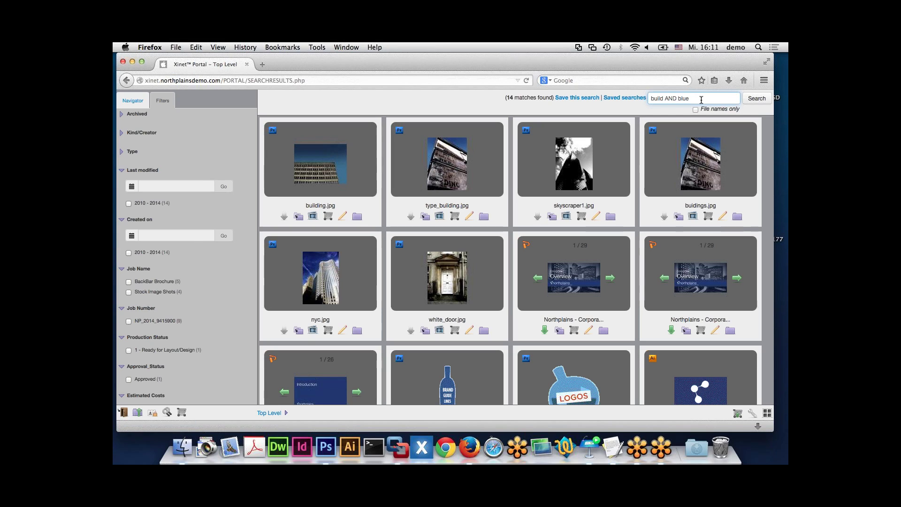
left_click(700, 100)
- Remove AND from the query and accept the 'build blue' suggestion, keeping 14 matches
key("Left")
key("Left")
key("Left")
key("Left")
key("BackSpace")
key("BackSpace")
key("BackSpace")
key("BackSpace")
type("^2")
key("BackSpace")
key("BackSpace")
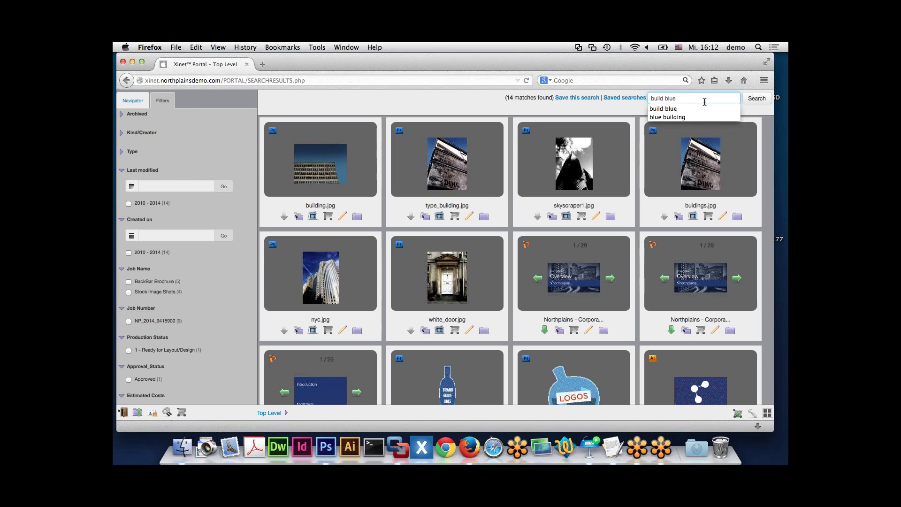
key("Down")
key("Return")
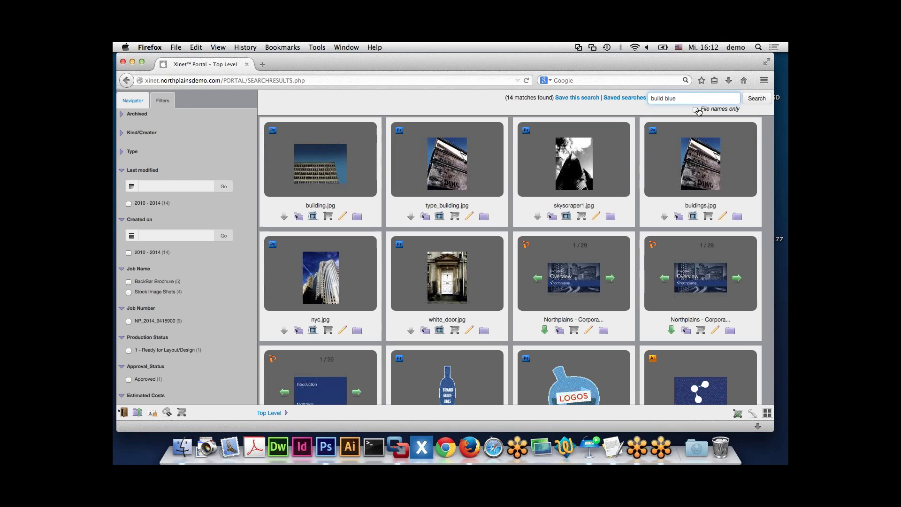
- Rerun 'build blue' and filter by Job Name Stock Image Shots, leaving 4 images
left_click(752, 100)
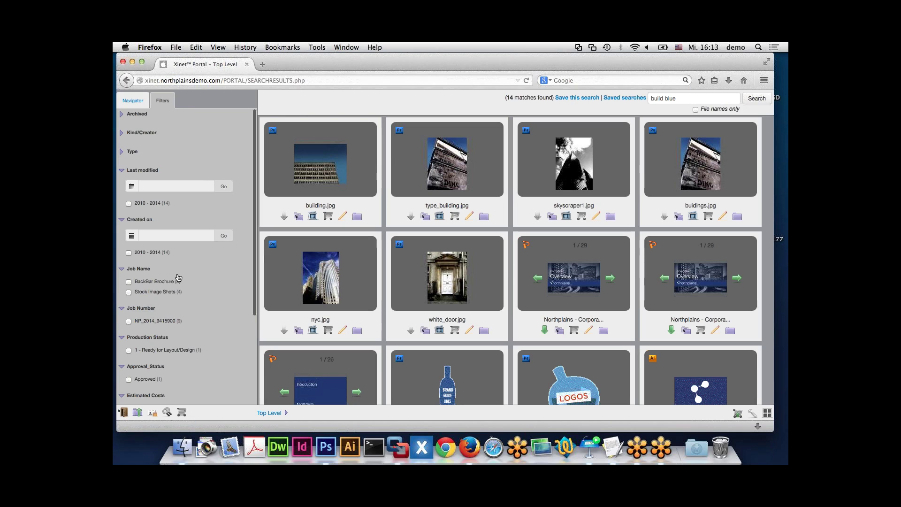
scroll(164, 302, "down", 1)
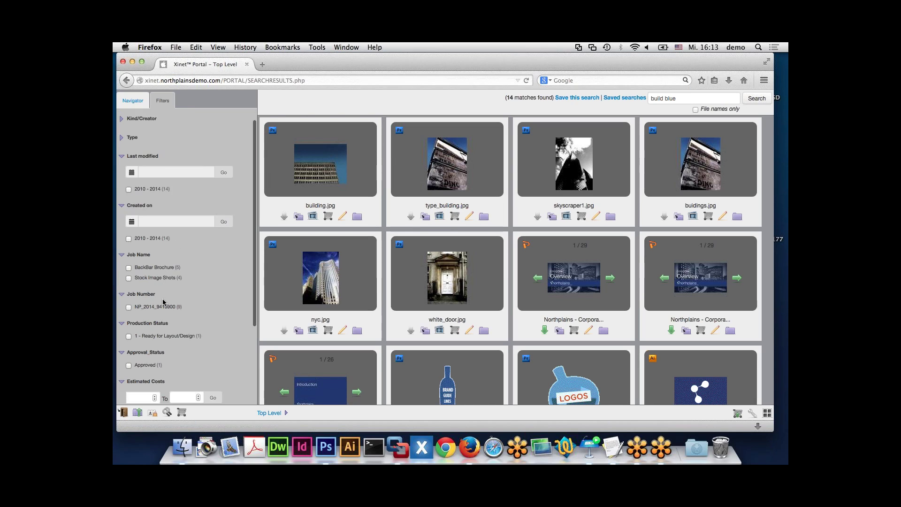
scroll(164, 302, "down", 3)
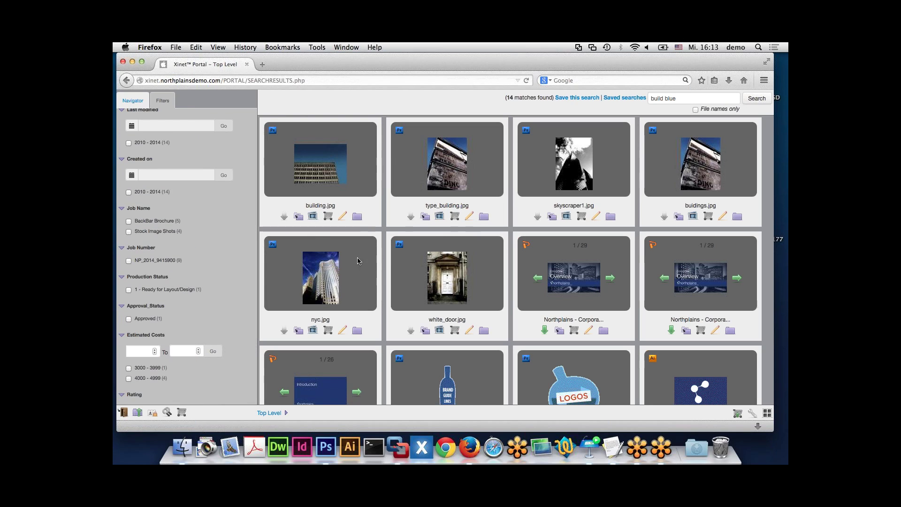
scroll(200, 267, "up", 3)
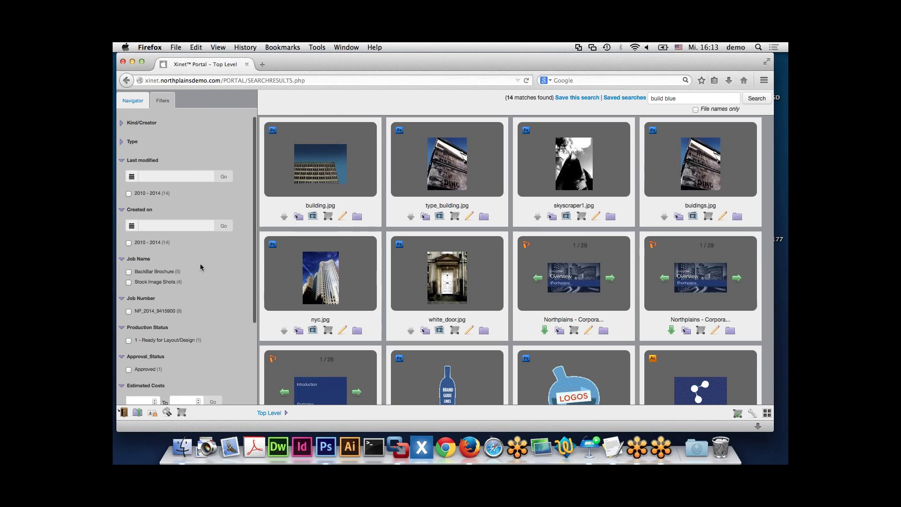
scroll(201, 272, "down", 1)
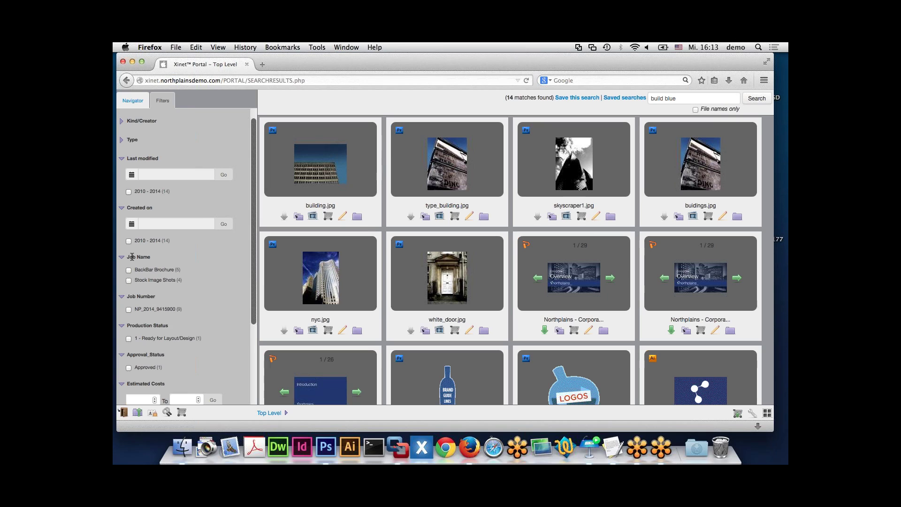
left_click(128, 281)
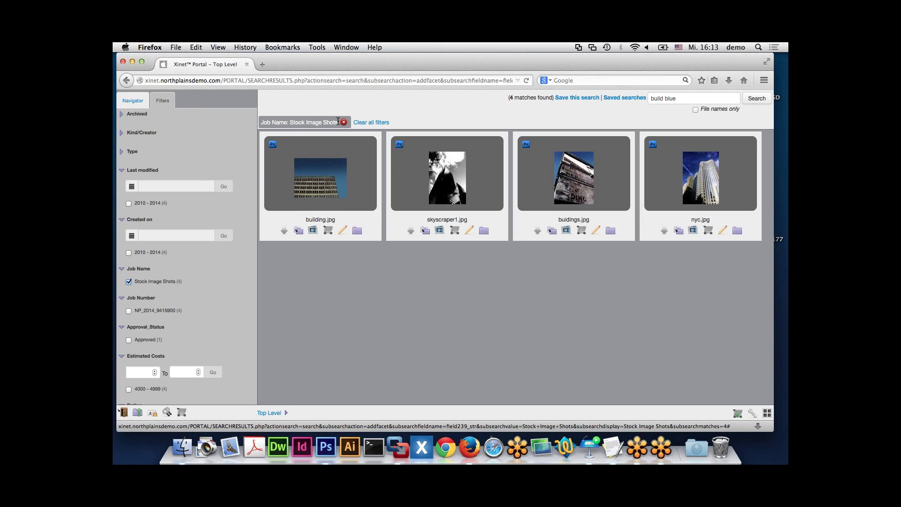
- Clear all filters to restore the 14 build blue matches, then show the Keynote Searching slide
left_click(121, 153)
left_click(121, 153)
left_click(122, 133)
left_click(123, 134)
scroll(159, 328, "down", 2)
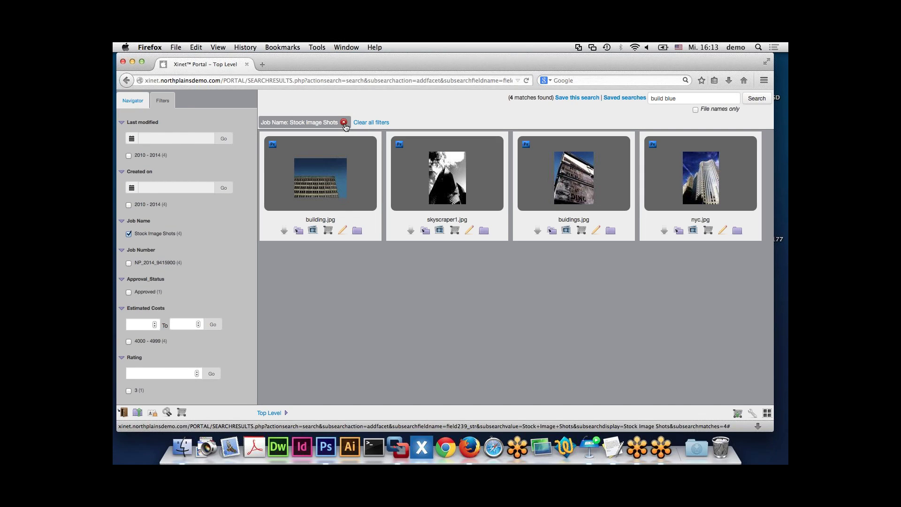
left_click(372, 123)
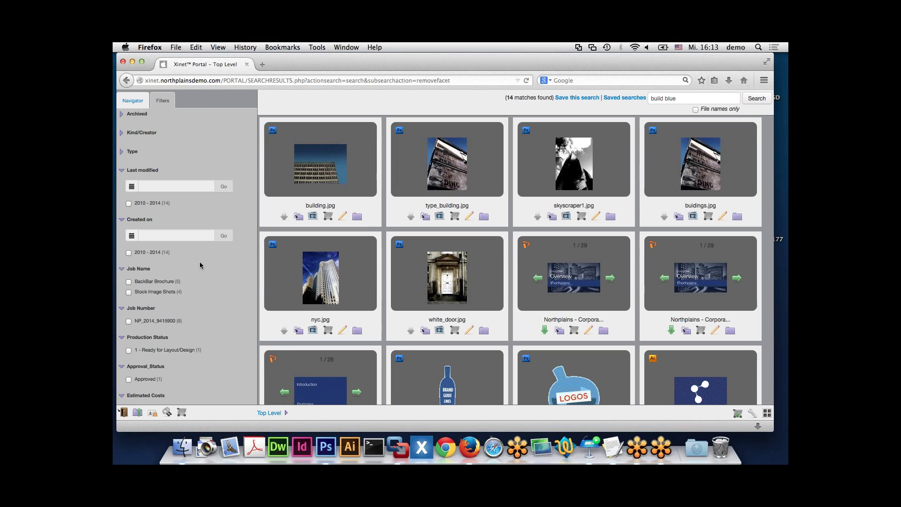
left_click(592, 450)
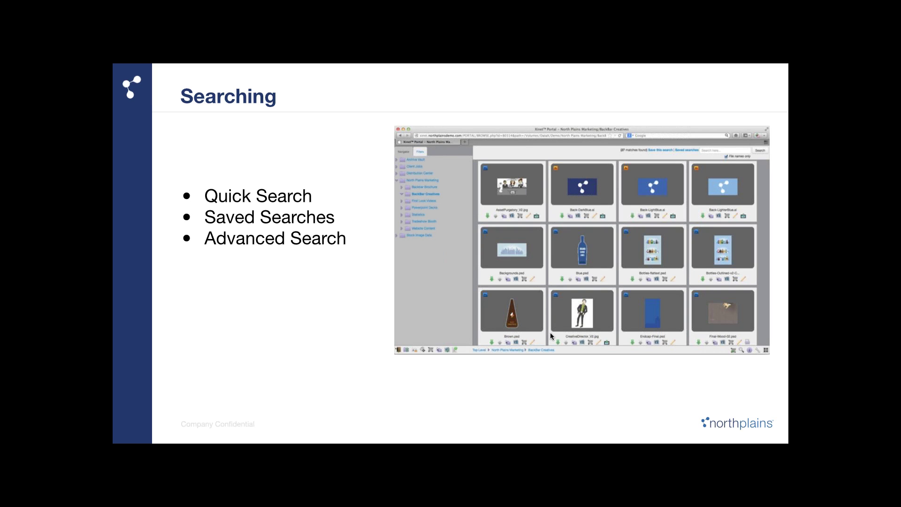
- Advance the Keynote slideshow to the Quick Search slide
key("Right")
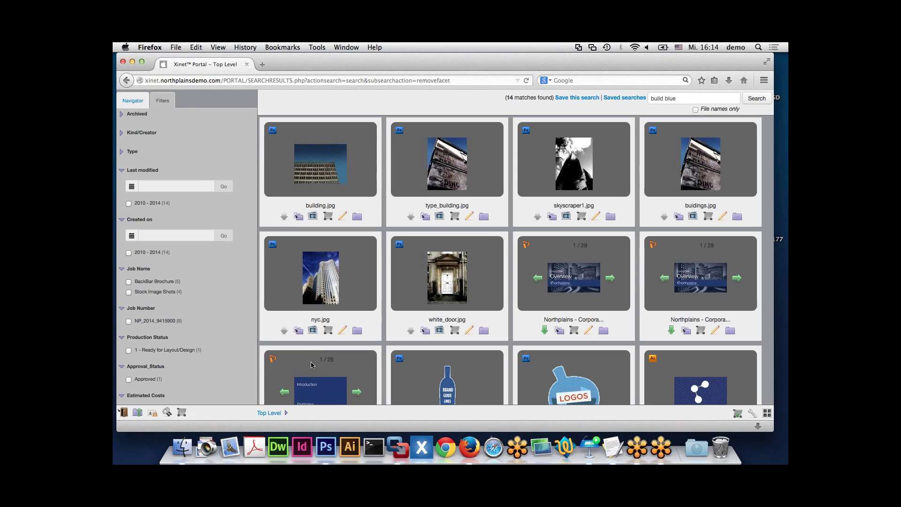
- From the top-level folders, filter everything by Job Name Stock Image Shots, listing 25 images
left_click(269, 413)
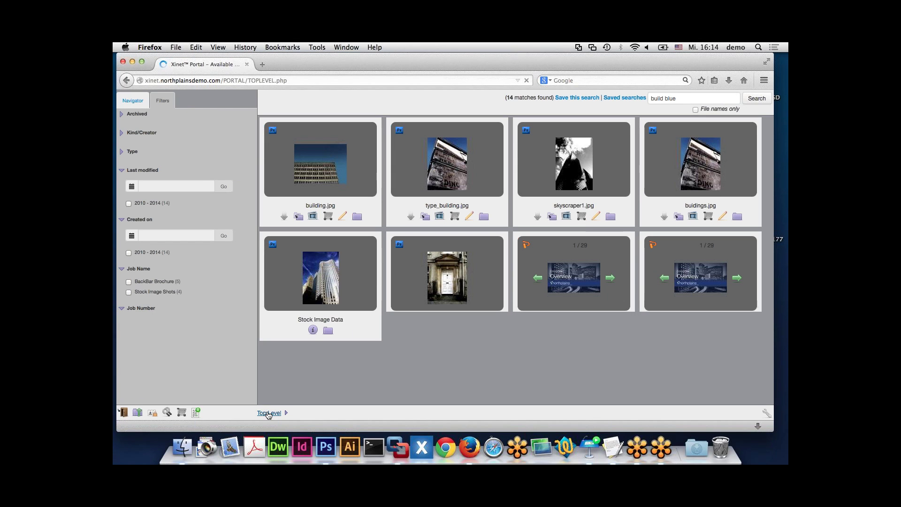
left_click(169, 101)
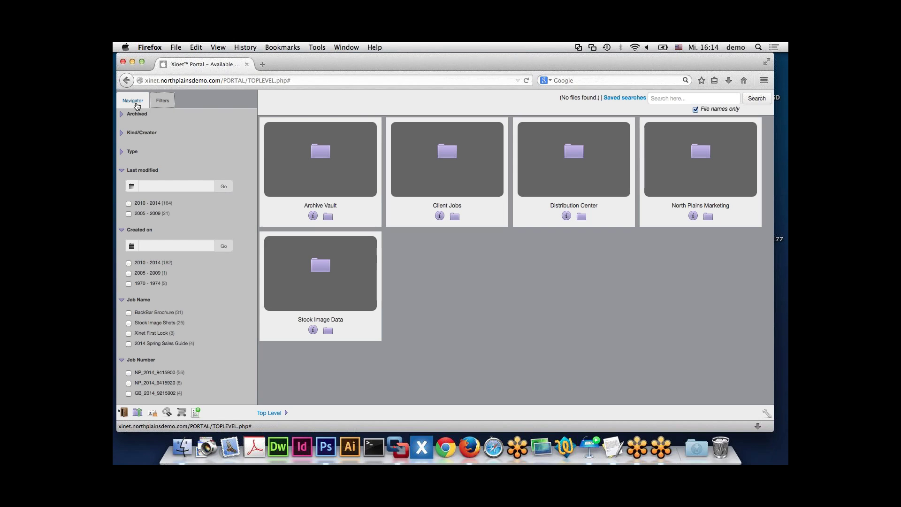
scroll(164, 150, "down", 4)
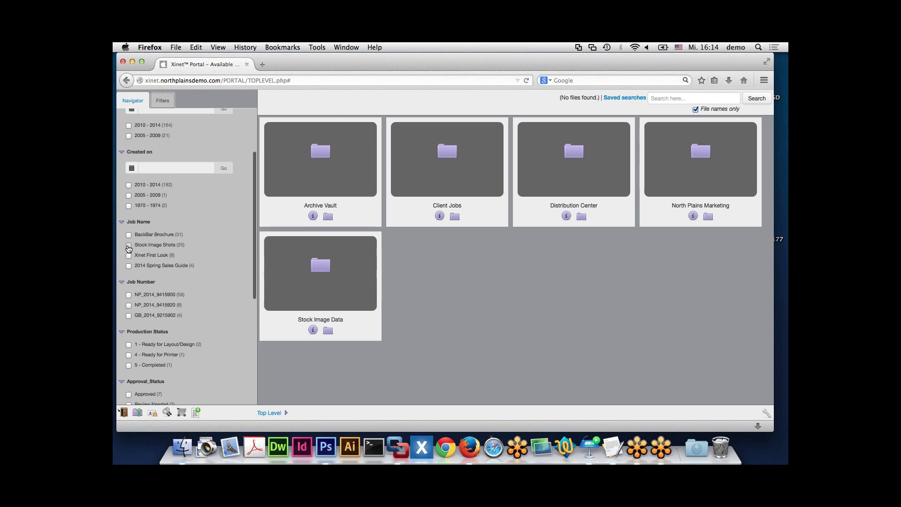
left_click(128, 244)
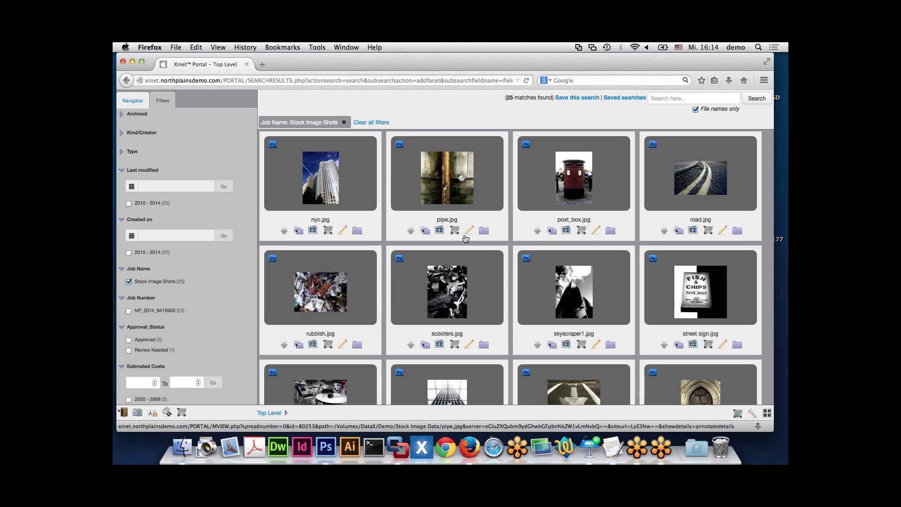
scroll(465, 239, "down", 5)
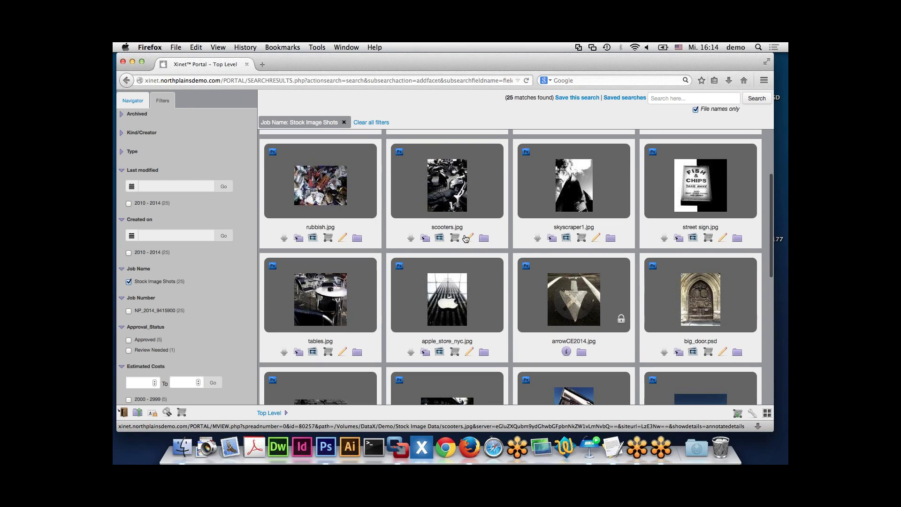
scroll(465, 239, "up", 5)
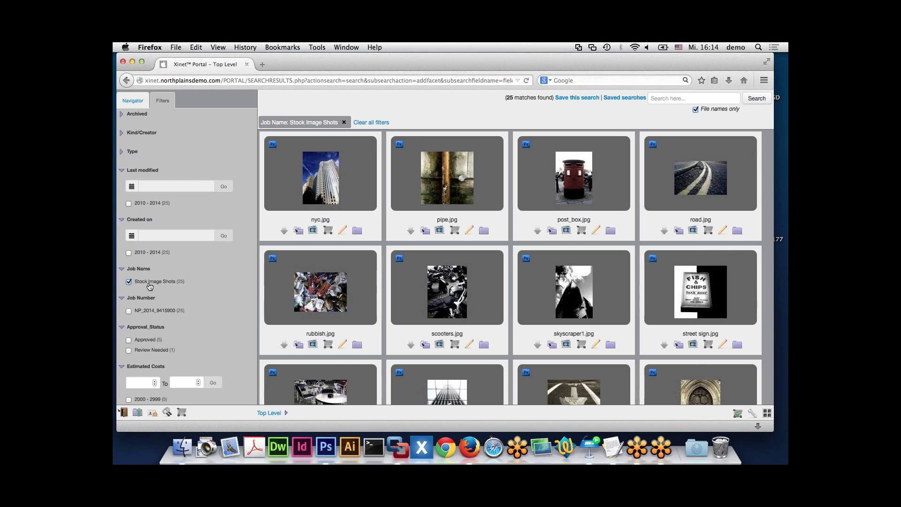
- Add a Type 8BPS filter, leaving big_door.psd and dragndrop_demo.psd
left_click(121, 153)
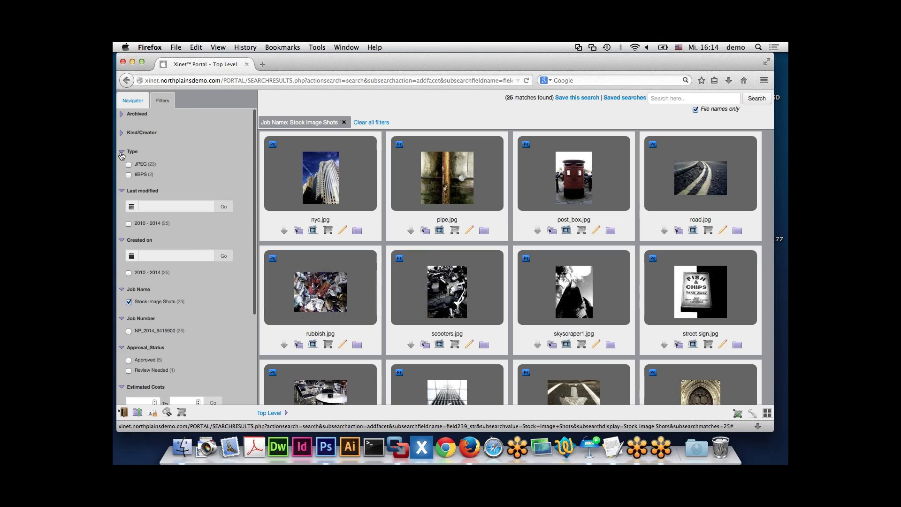
left_click(129, 175)
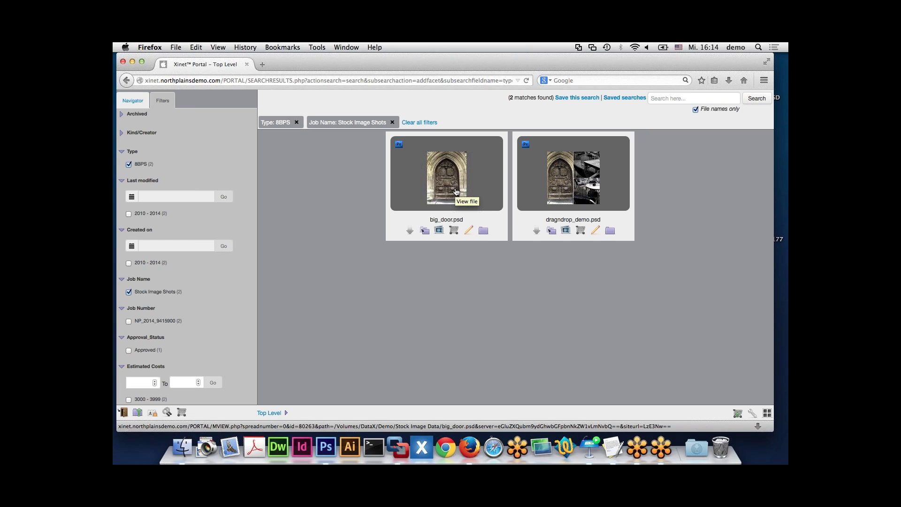
- Save the current search with the name 'Stock Images PSD'
left_click(584, 97)
type("Stock")
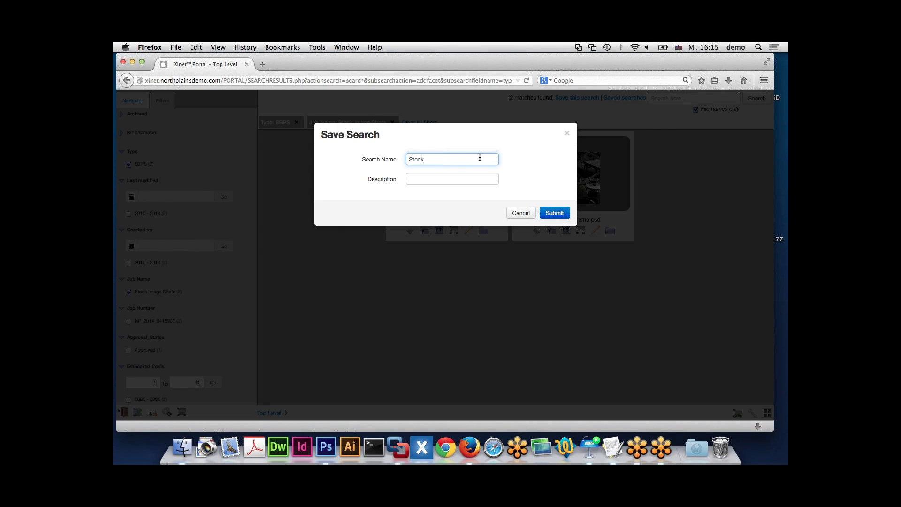
type(" Images PSD")
left_click(555, 211)
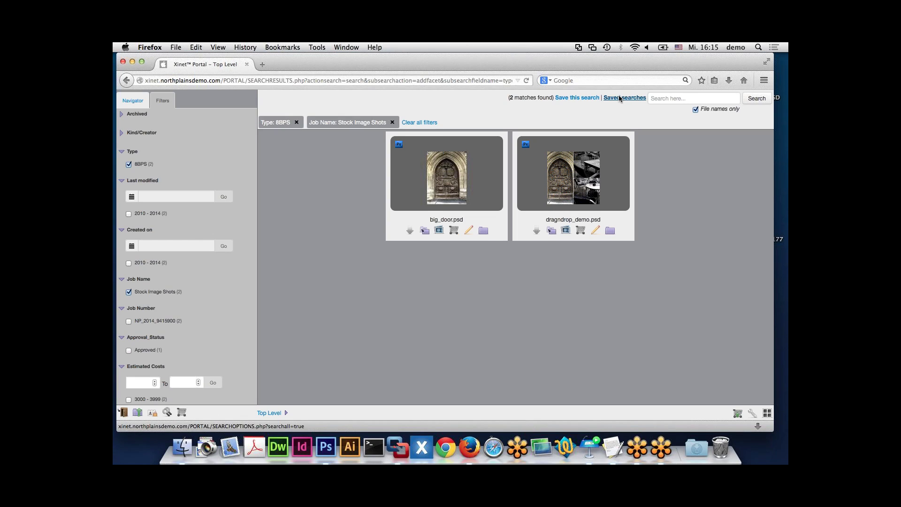
left_click(619, 98)
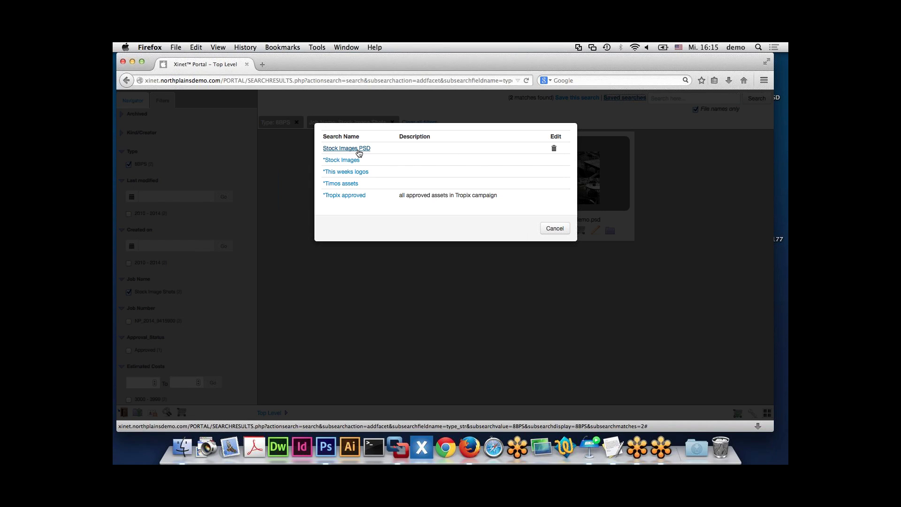
left_click(550, 229)
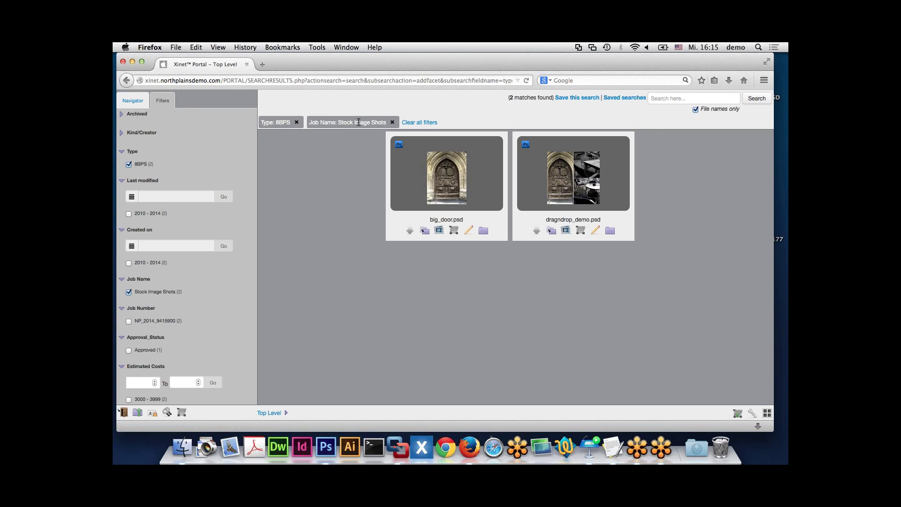
- Clear all filters, open the Stock Image Data folder, and filter it to Type 8BPS
left_click(411, 123)
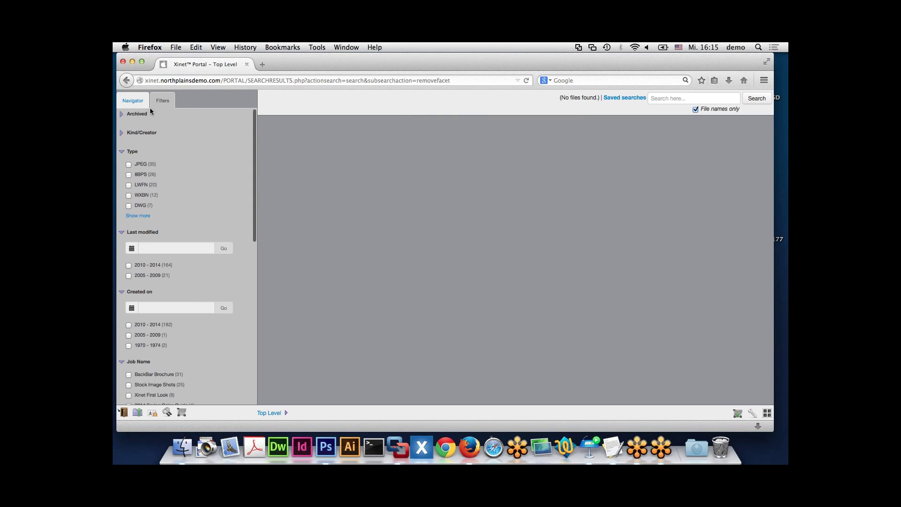
left_click(140, 101)
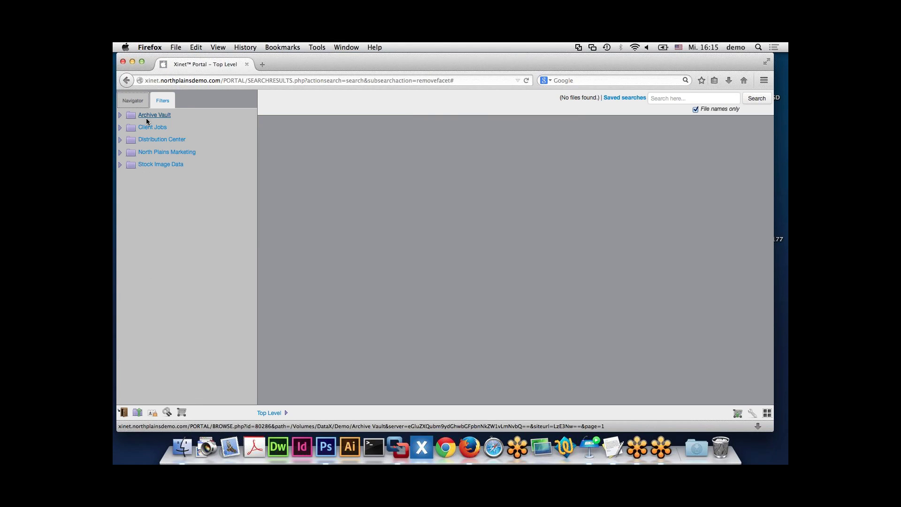
left_click(157, 102)
left_click(156, 103)
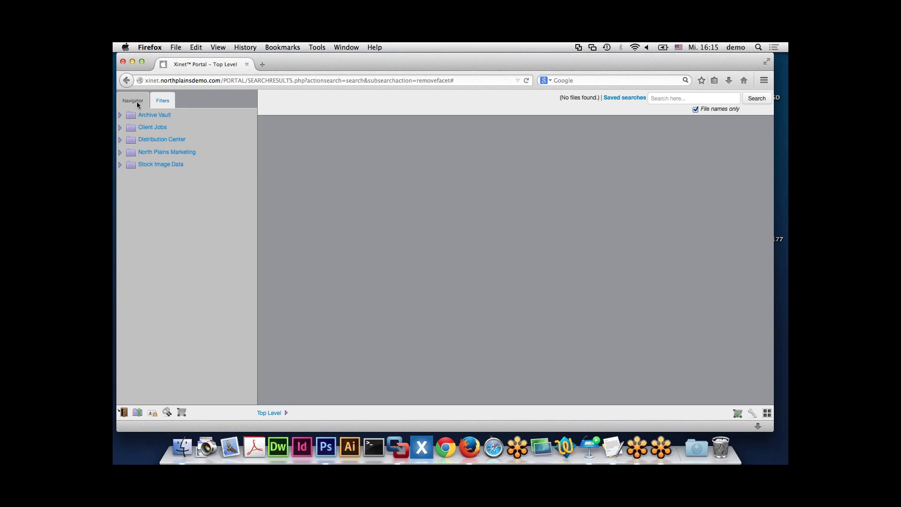
left_click(155, 165)
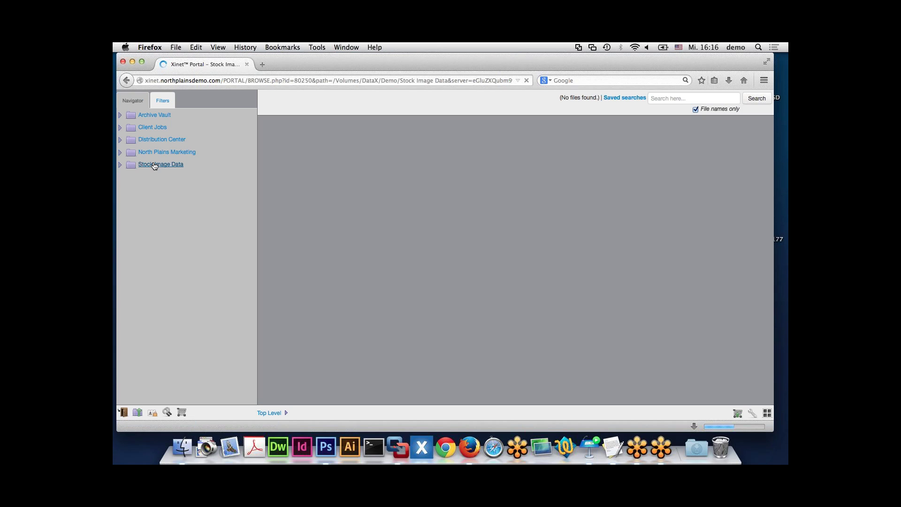
left_click(167, 104)
left_click(128, 174)
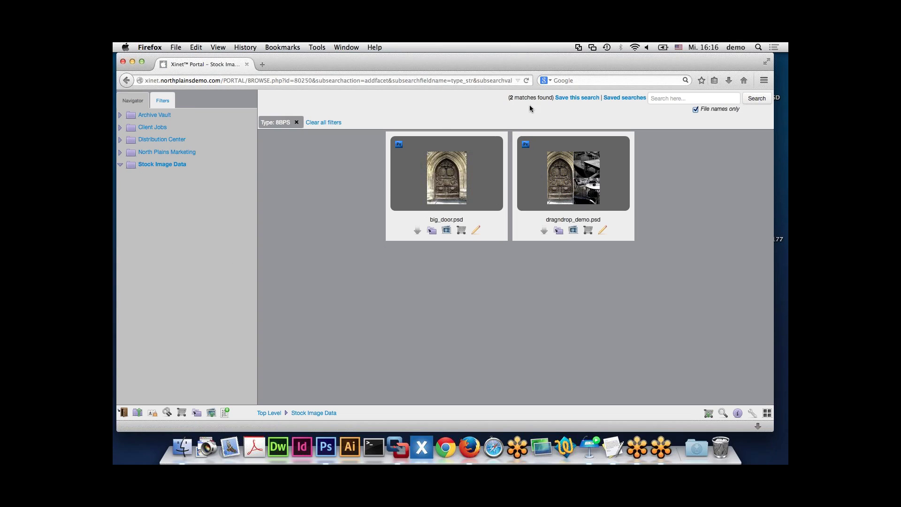
- Save the 8BPS search in Stock Image Data under the name 'PSD originals'
left_click(566, 98)
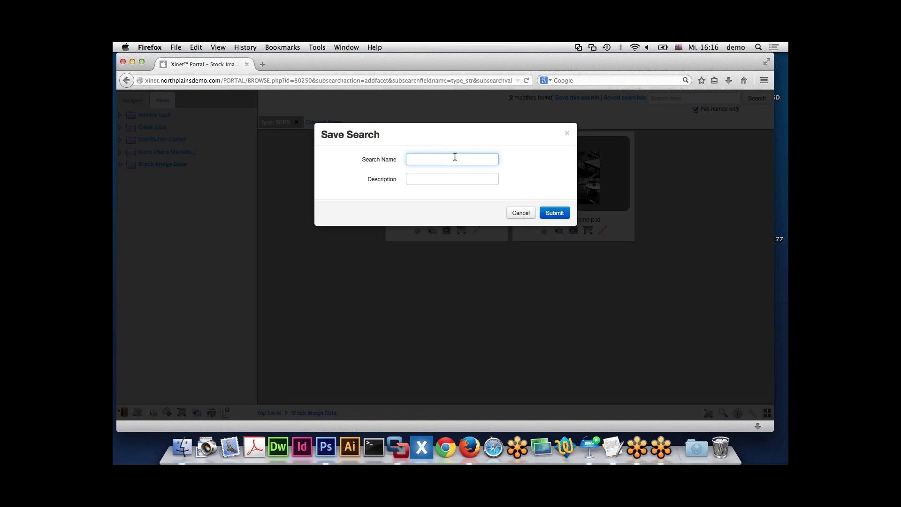
type("PSD originals")
left_click(547, 213)
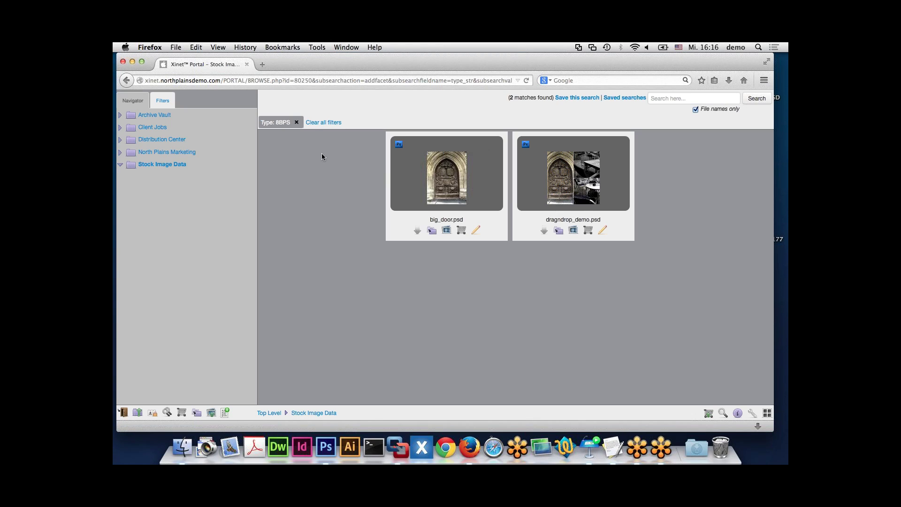
- Remove the 8BPS filter and go to North Plains Marketing > BackBar Creatives
left_click(314, 124)
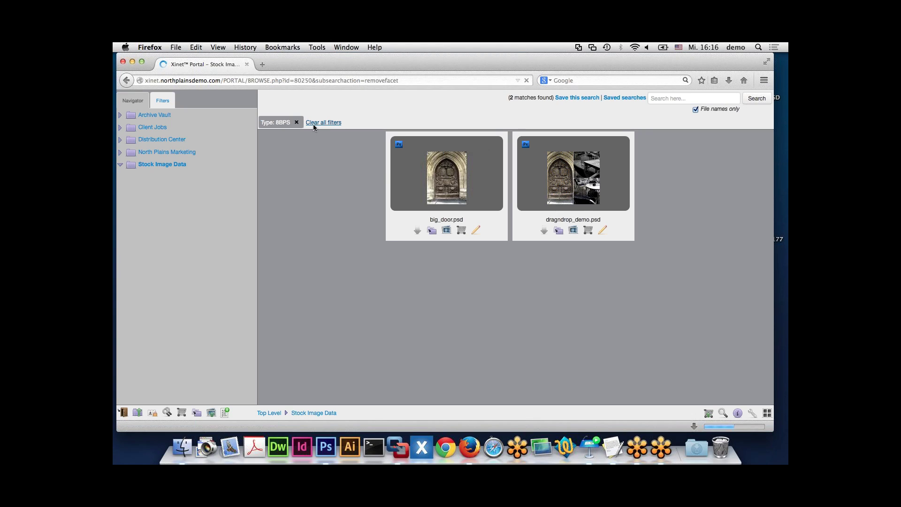
left_click(174, 152)
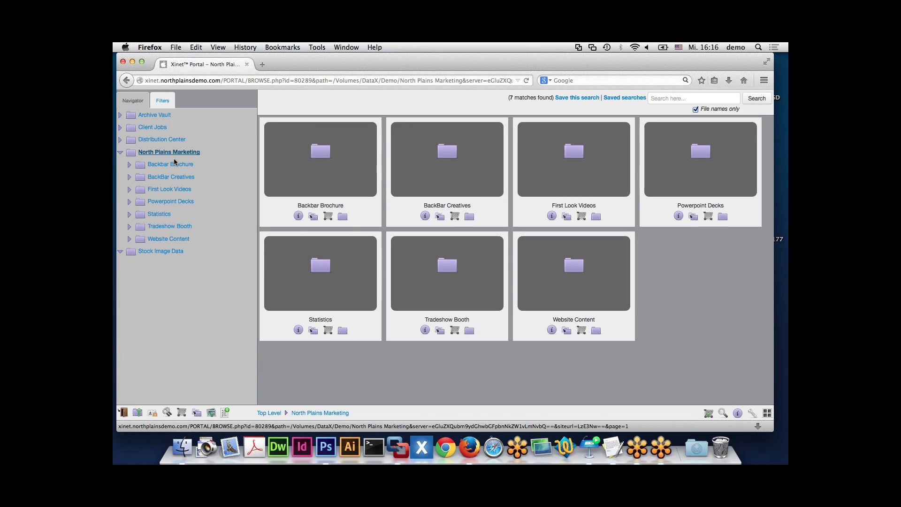
left_click(175, 177)
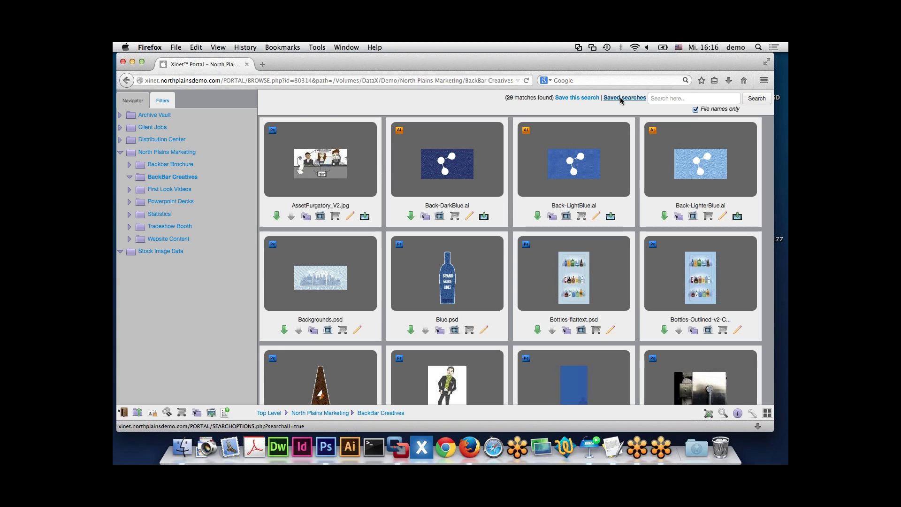
- Run the 'PSD originals' saved search, then open the Stock Image Data folder from the breadcrumb
left_click(621, 98)
left_click(346, 149)
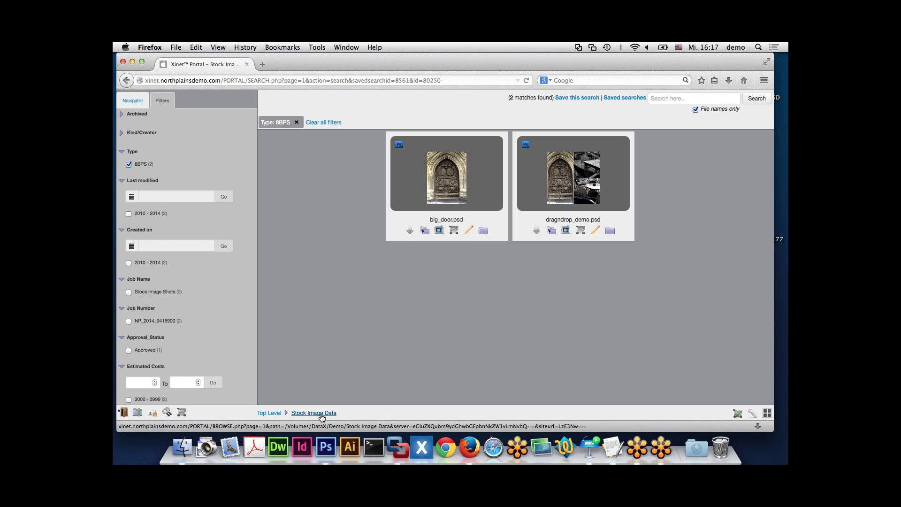
left_click(331, 123)
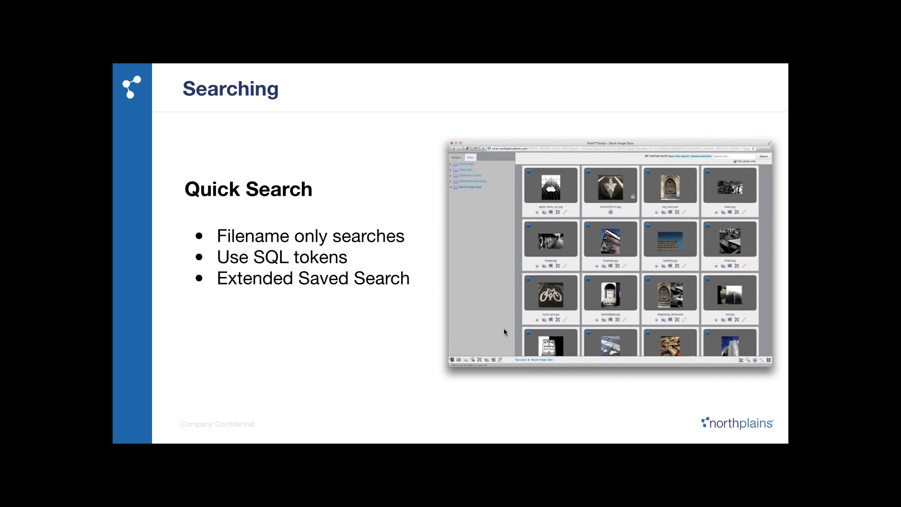
- Advance the Keynote presentation two slides, onward from the Quick Search slide
key("Right")
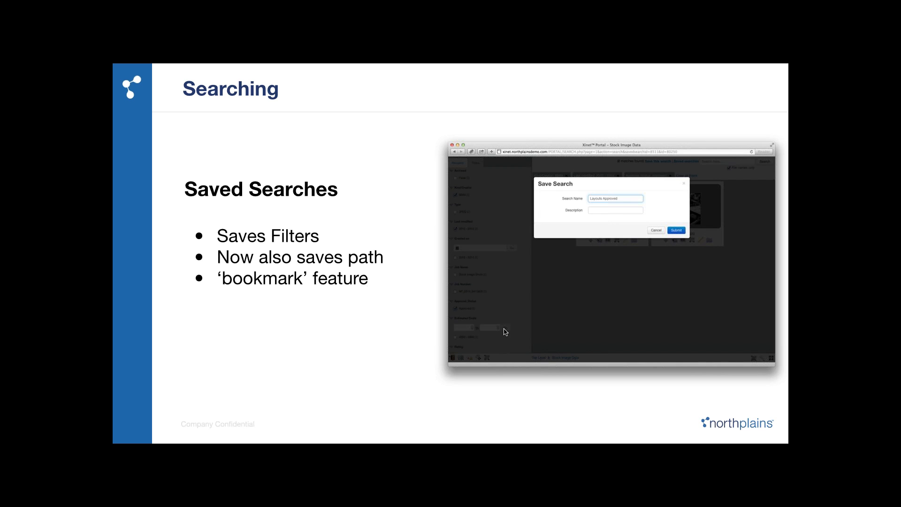
key("Right")
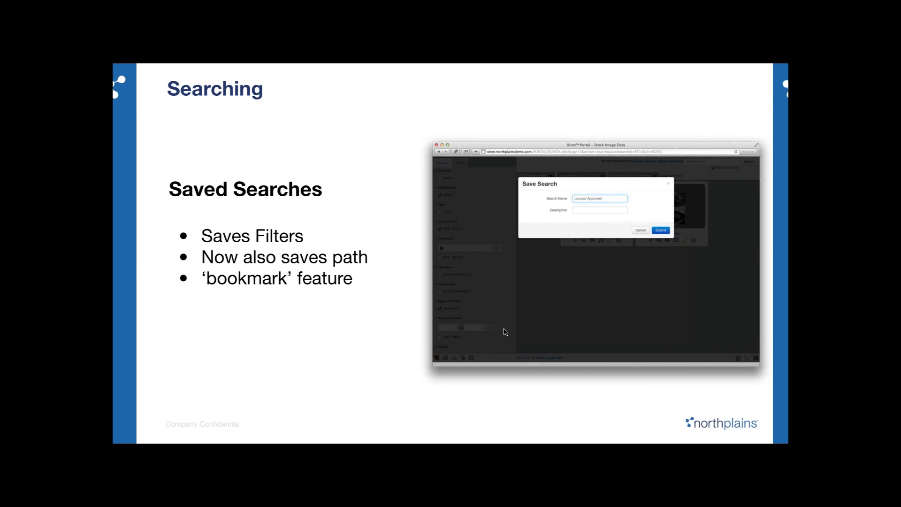
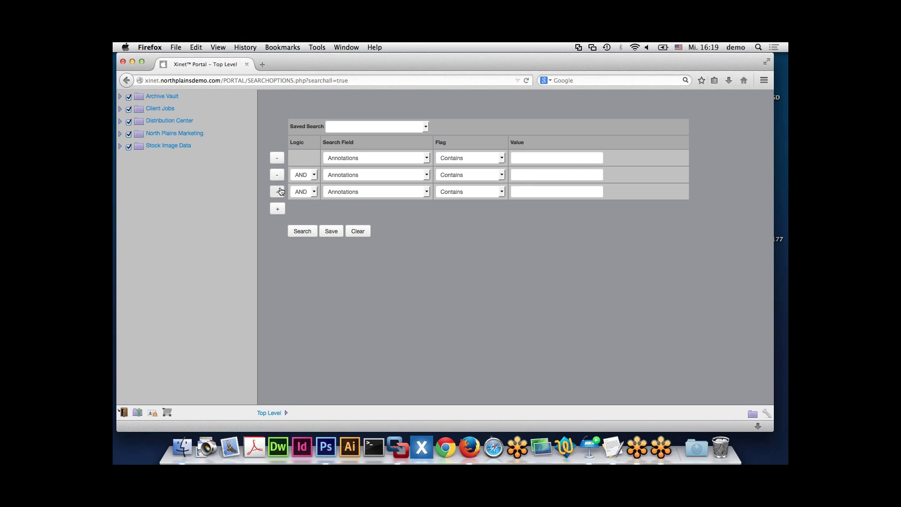
- Trim the search to one criterion, Job Name contains 201, and run it
left_click(277, 192)
left_click(277, 174)
left_click(412, 158)
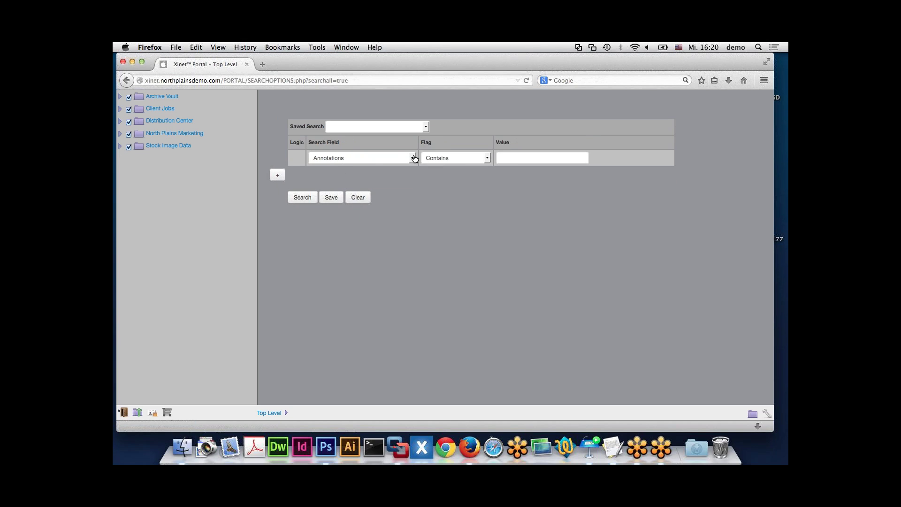
scroll(389, 257, "down", 12)
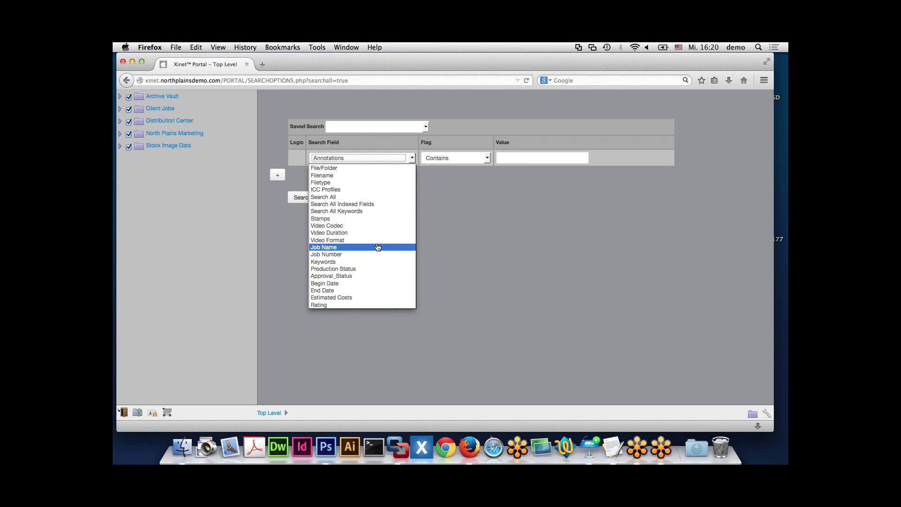
left_click(378, 248)
left_click(468, 159)
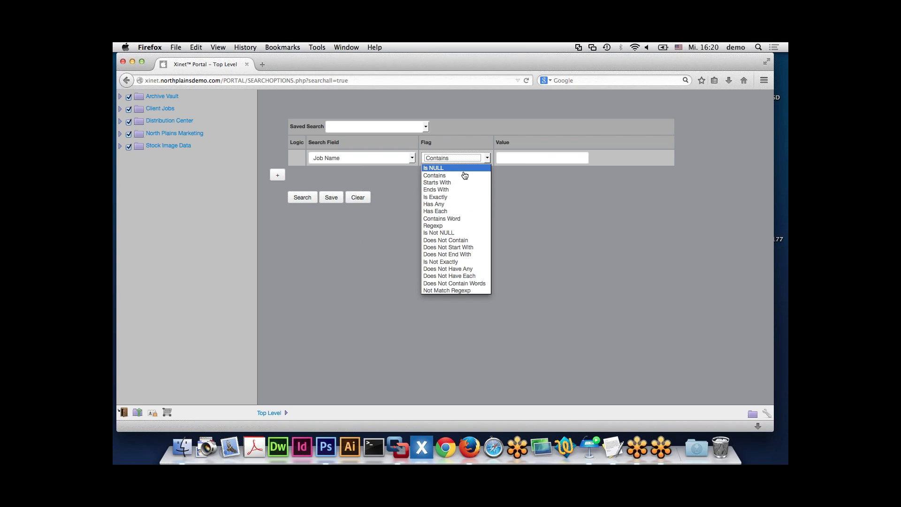
left_click(464, 174)
left_click(522, 157)
type("2")
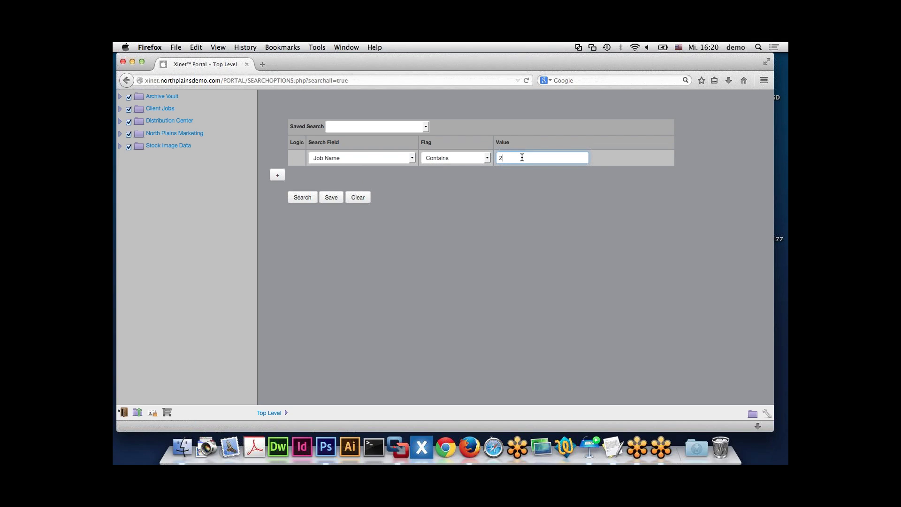
type("01")
key("Return")
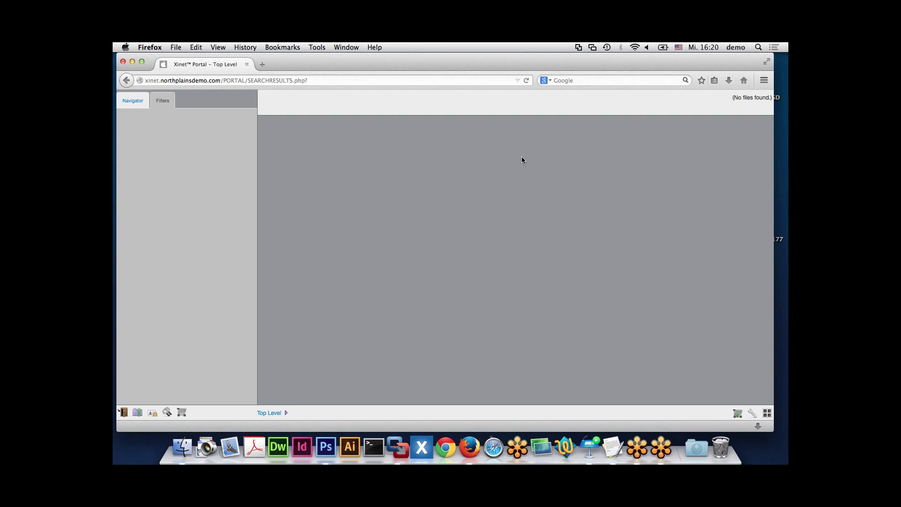
- Return to the portal's top level, then switch to the Keynote advanced search slide
left_click(272, 413)
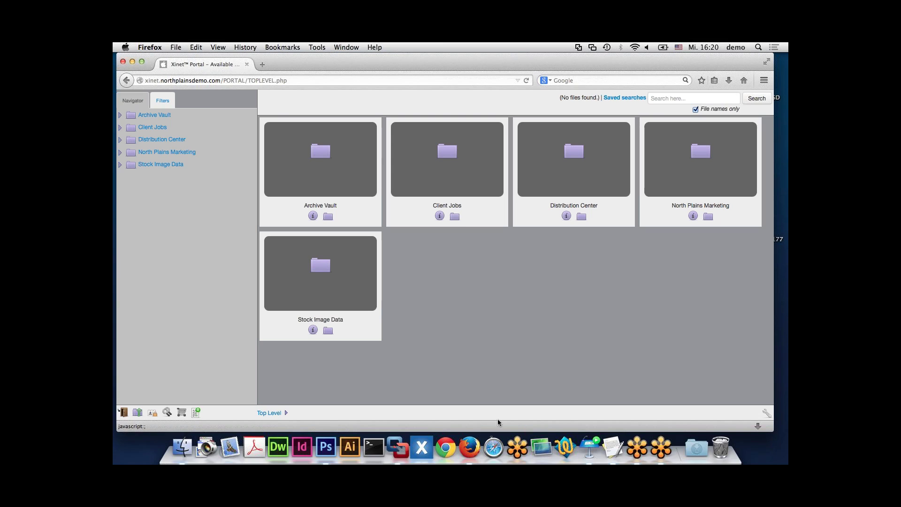
left_click(589, 444)
- In Stock Image Data, apply a Last modified 'Last 7 days' filter, then remove it
left_click(167, 166)
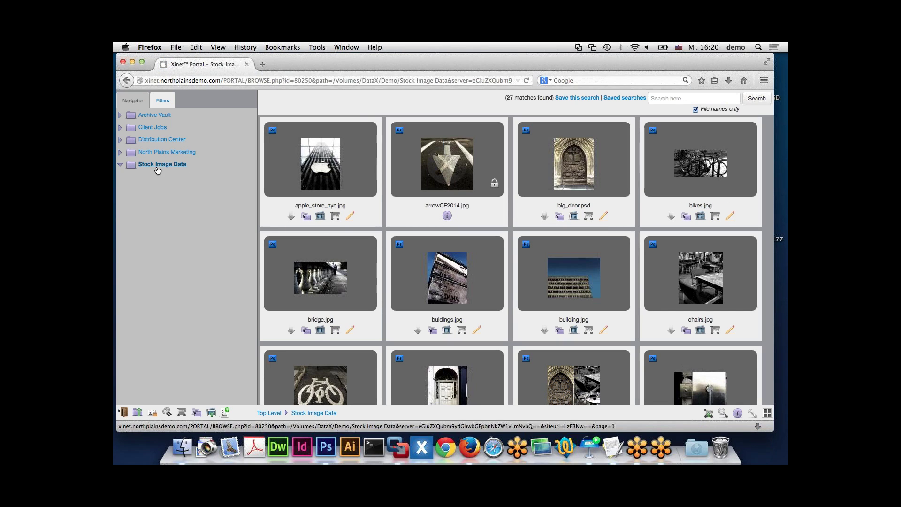
left_click(163, 102)
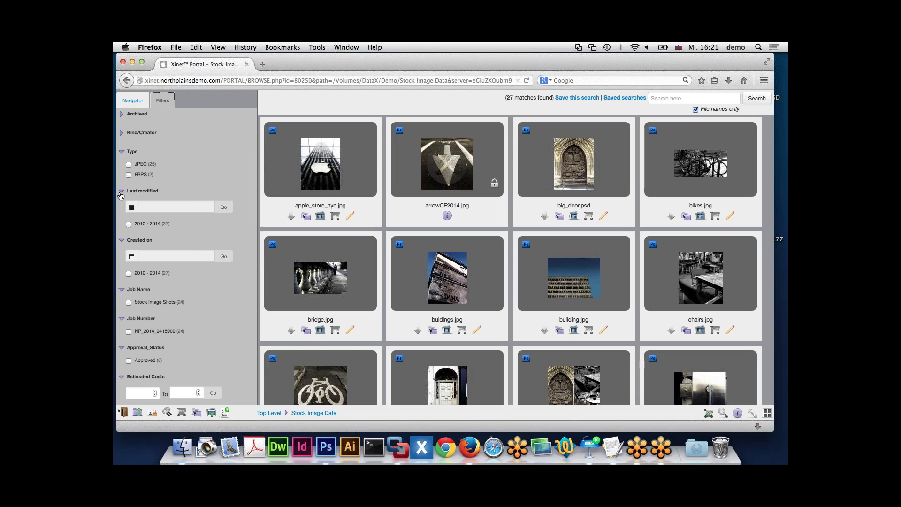
left_click(159, 209)
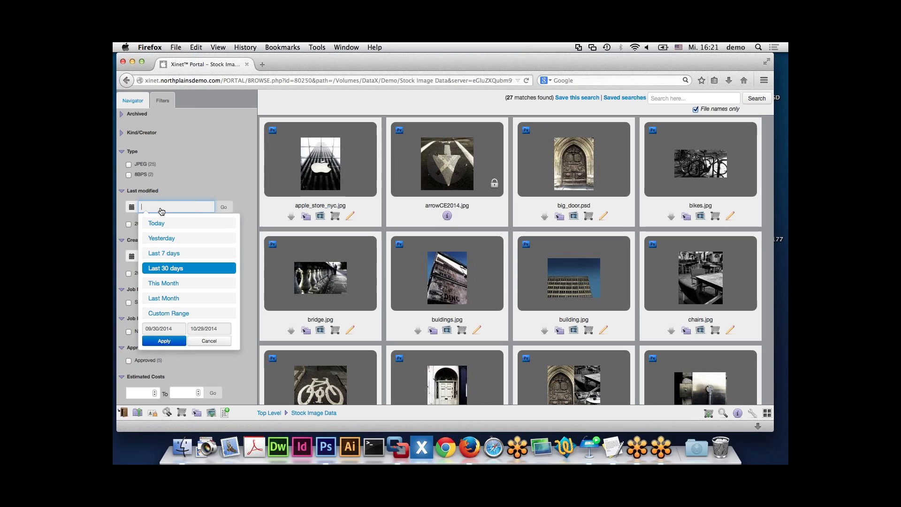
left_click(161, 256)
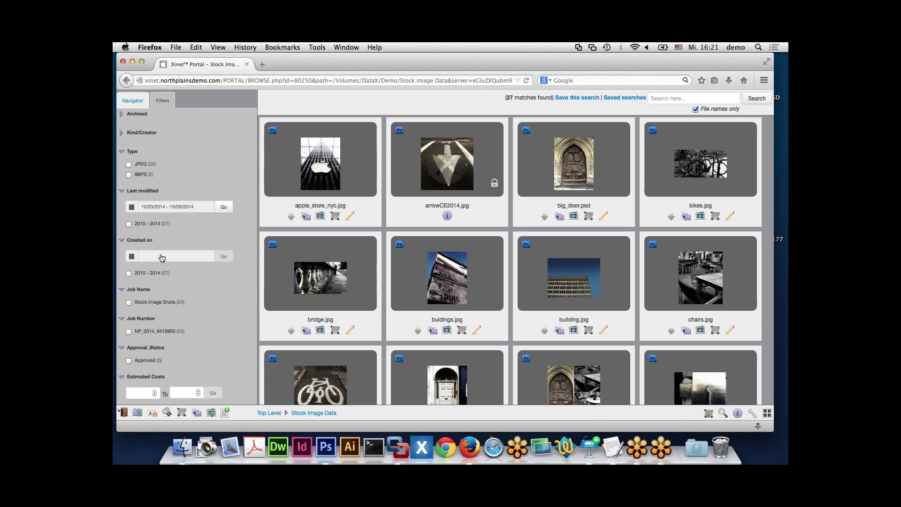
left_click(224, 207)
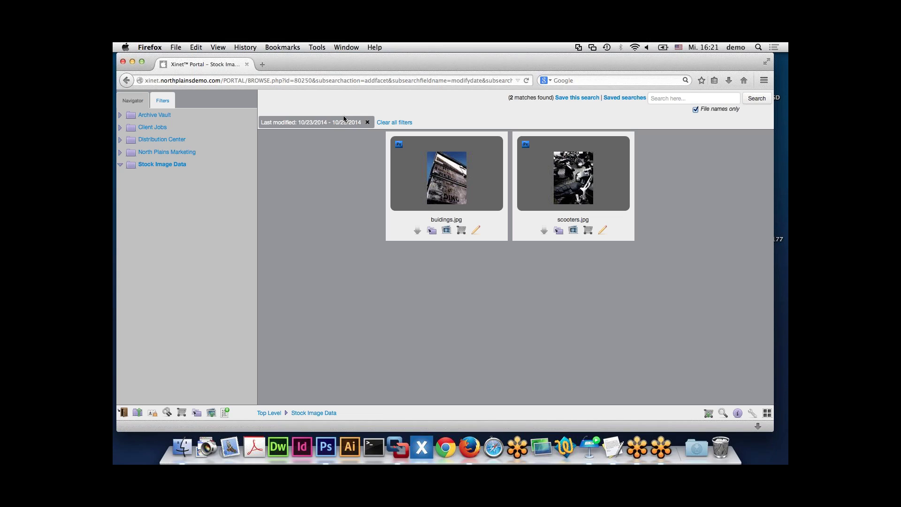
left_click(367, 123)
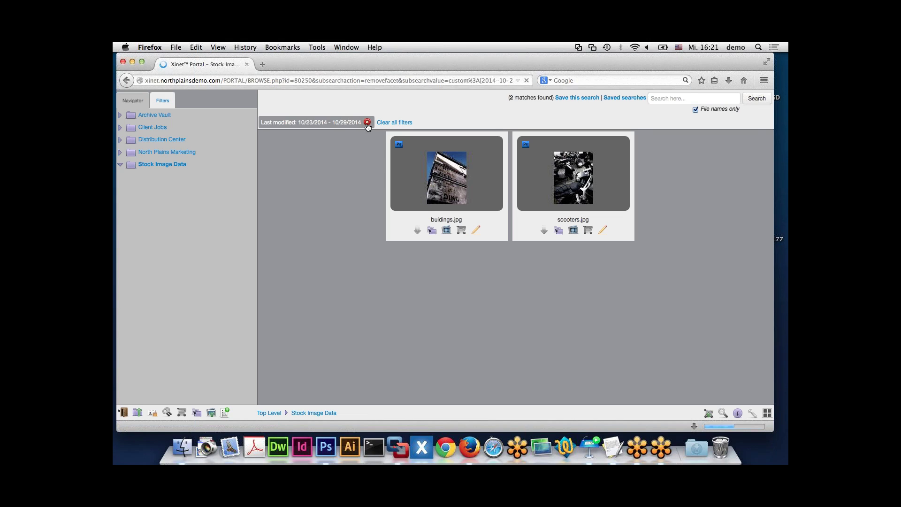
left_click(162, 102)
- Filter Last modified to a custom 10/15/2014–10/29/2014 range for 6 matches, then remove it
left_click(162, 207)
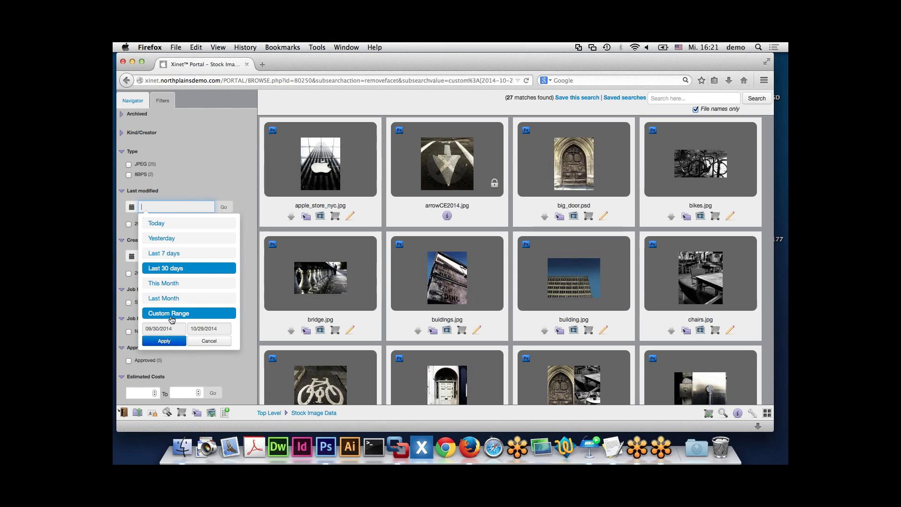
left_click(171, 314)
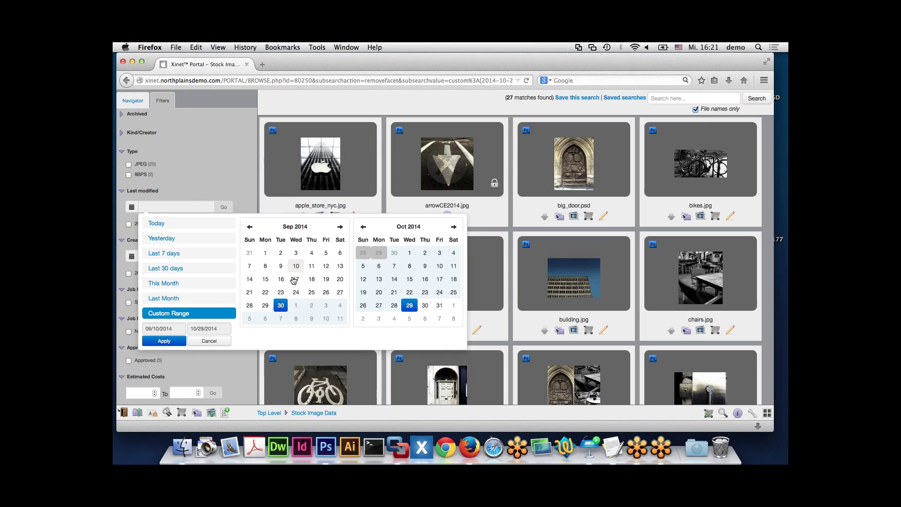
left_click(340, 226)
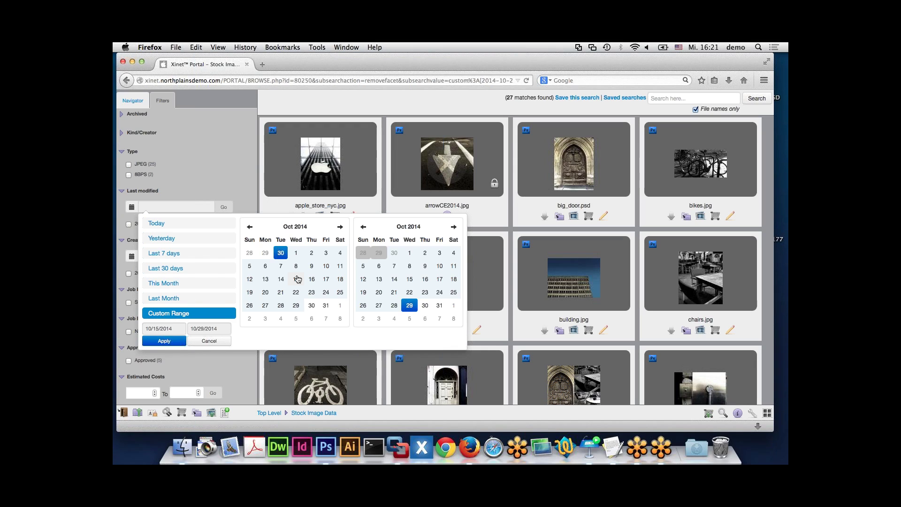
left_click(297, 279)
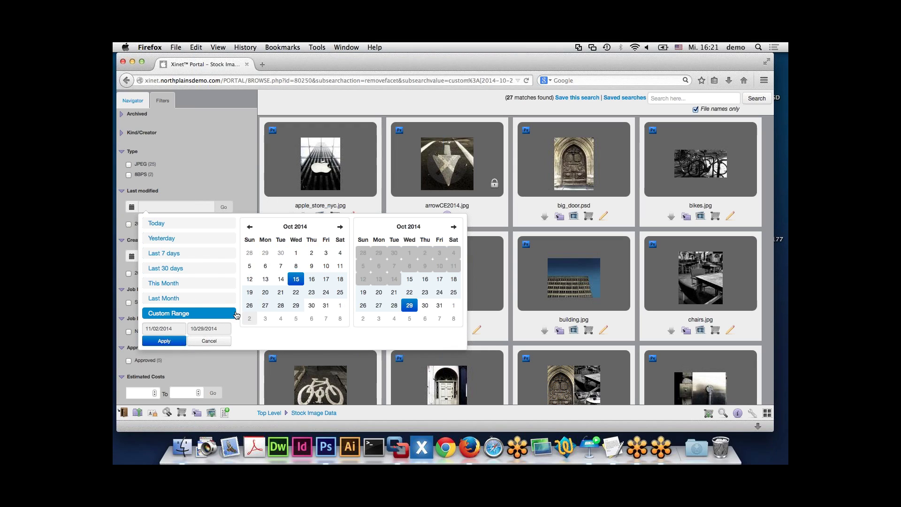
left_click(159, 348)
left_click(224, 207)
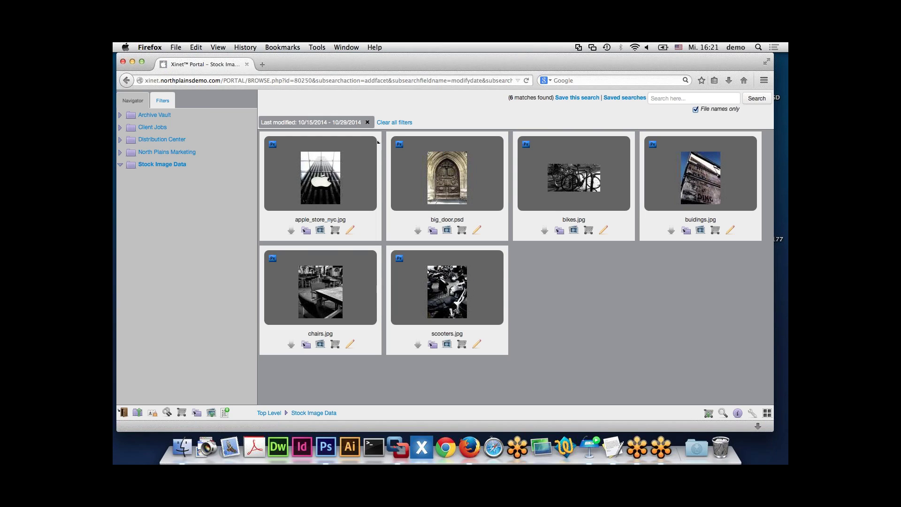
left_click(366, 123)
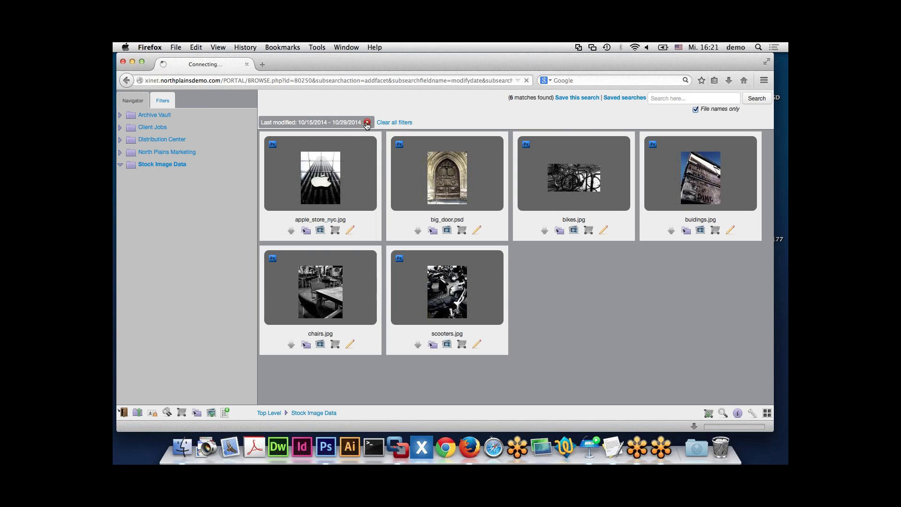
- Reopen the facets, leave Last modified unchanged, and review the Rating counts for the 27 files
left_click(170, 100)
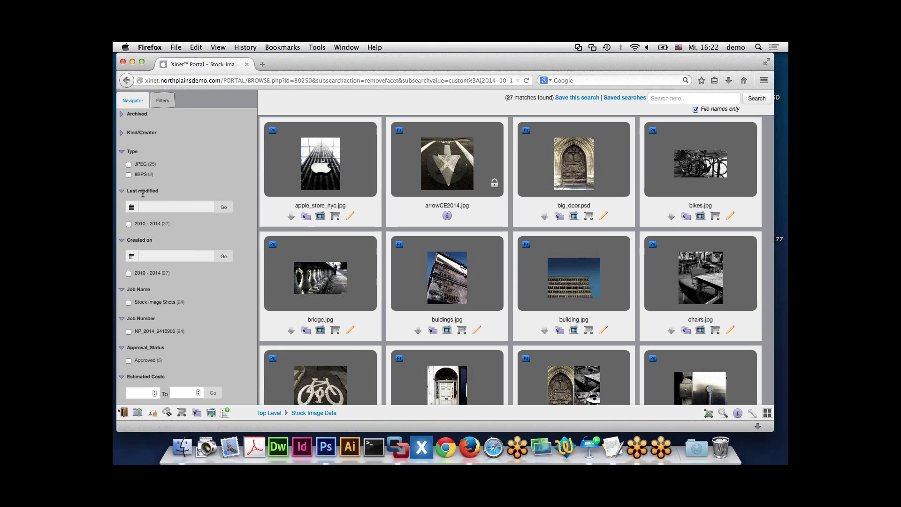
left_click(153, 208)
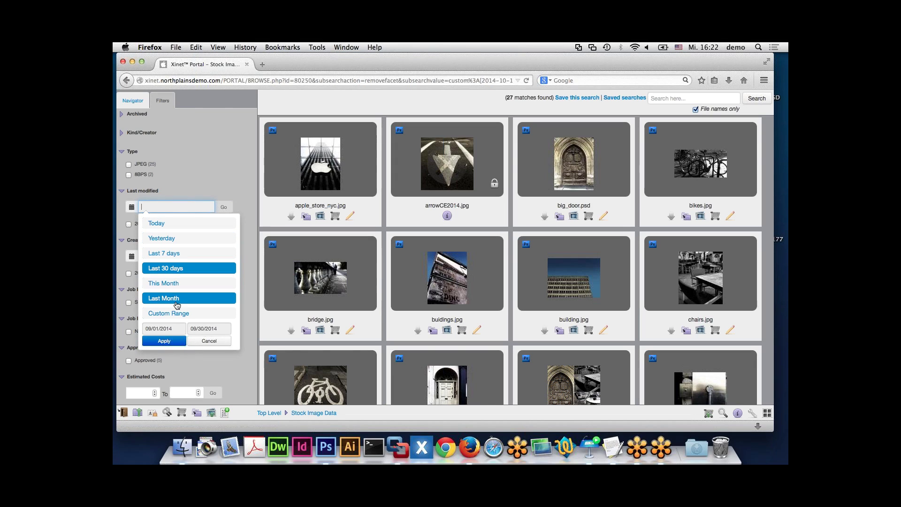
left_click(186, 181)
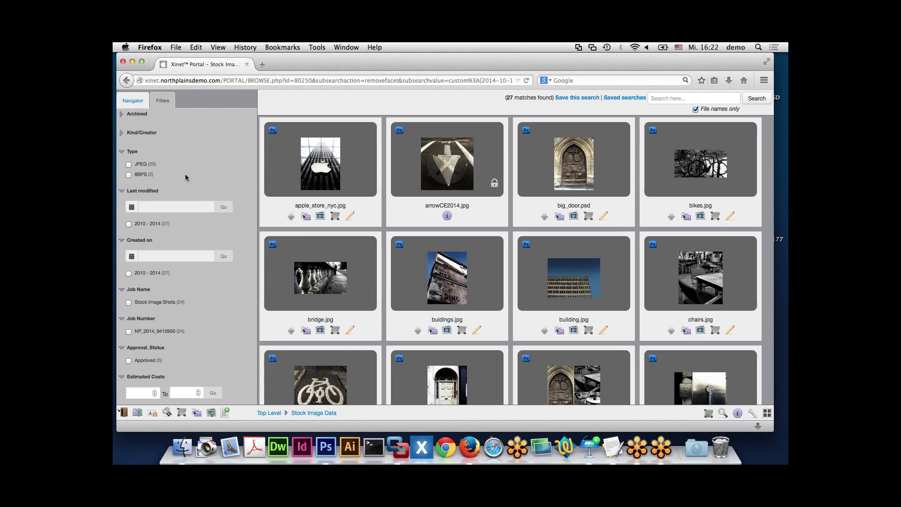
scroll(208, 281, "down", 5)
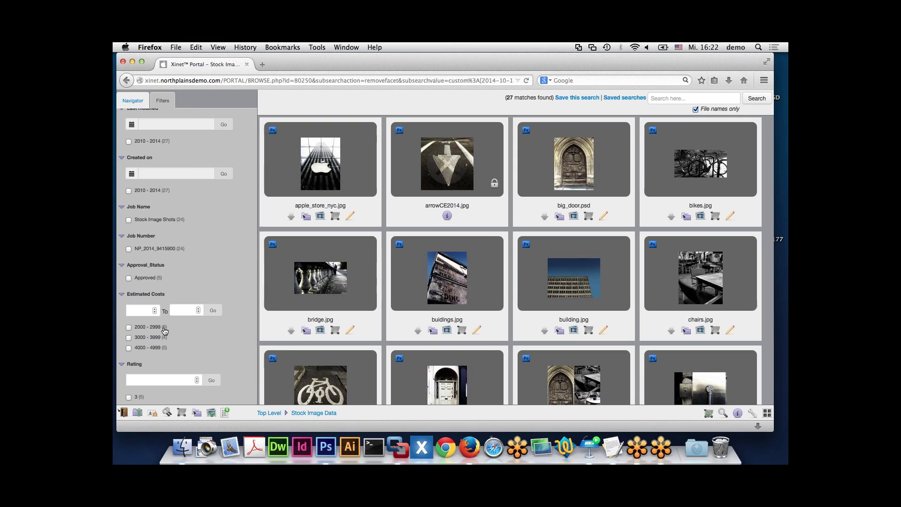
scroll(165, 331, "down", 1)
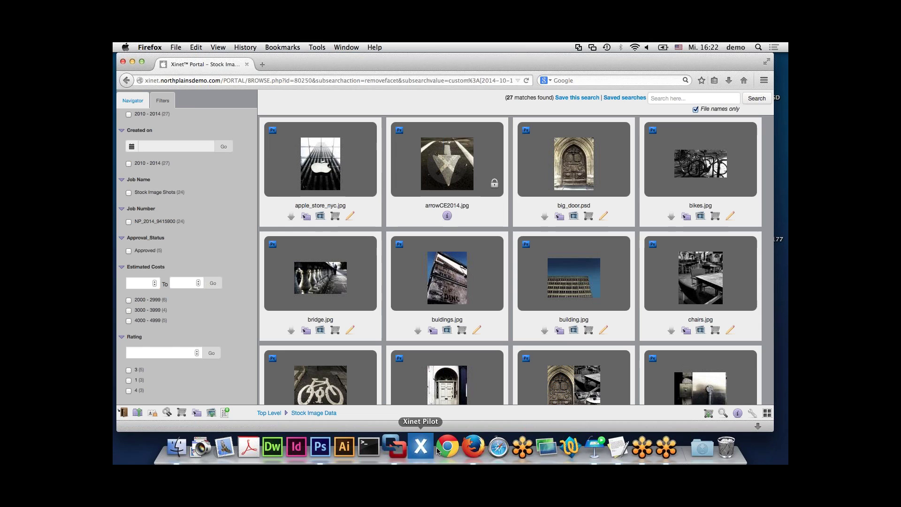
- Load the xinet.northplainsdemo.com server home page in Safari
left_click(494, 450)
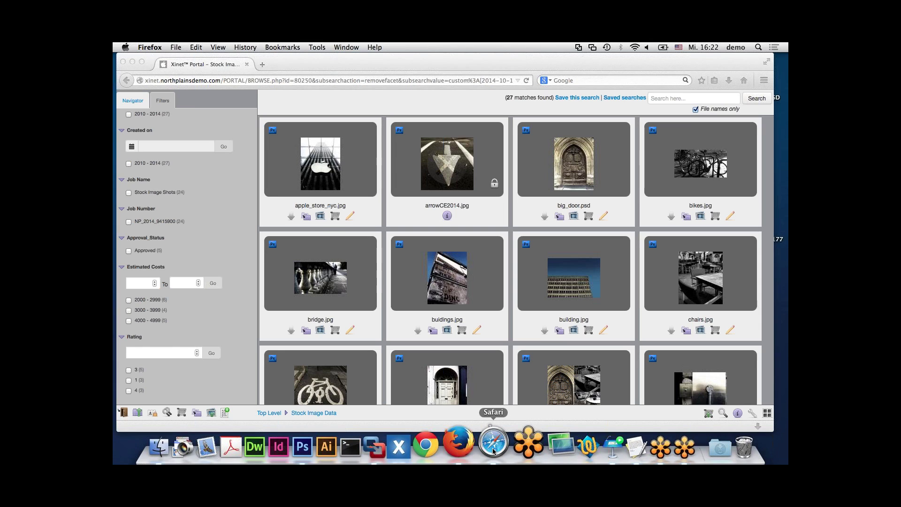
type("xinet")
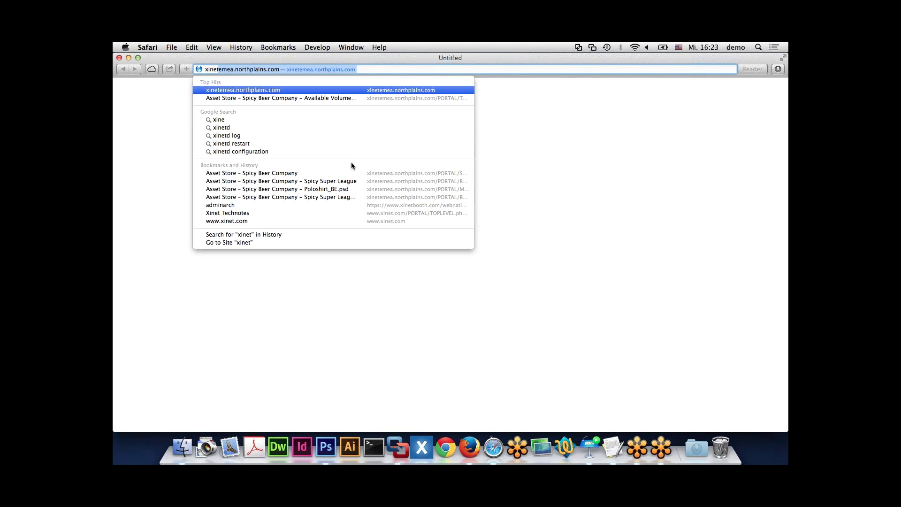
type(".nort")
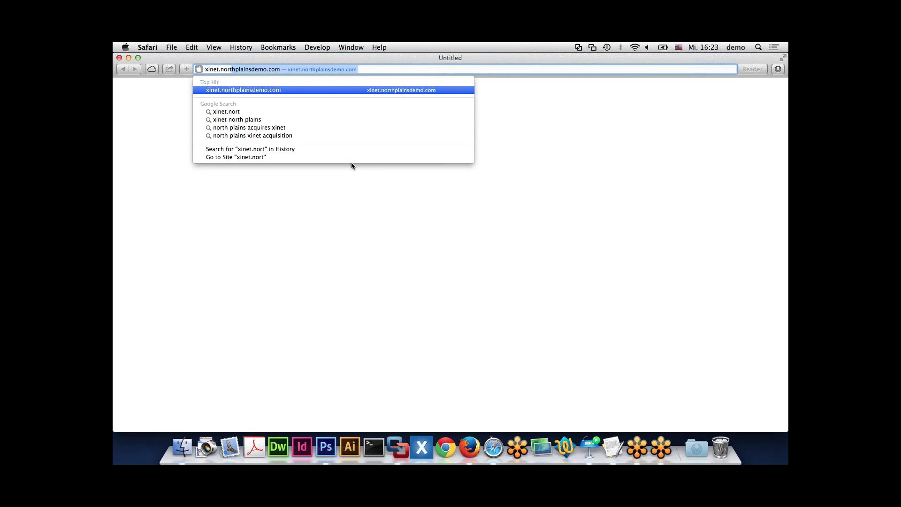
key("Return")
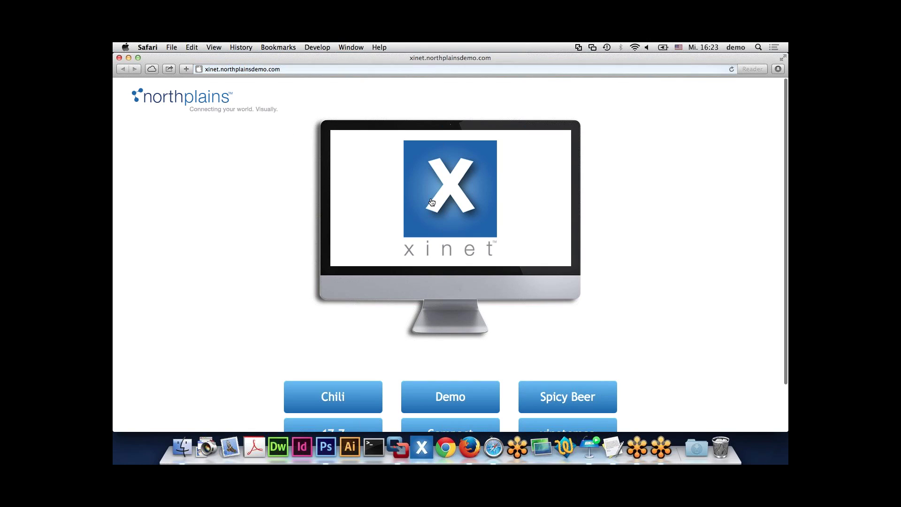
- Open the Xinet web interface and log in with the administrator name and password
left_click(432, 203)
type("nativ")
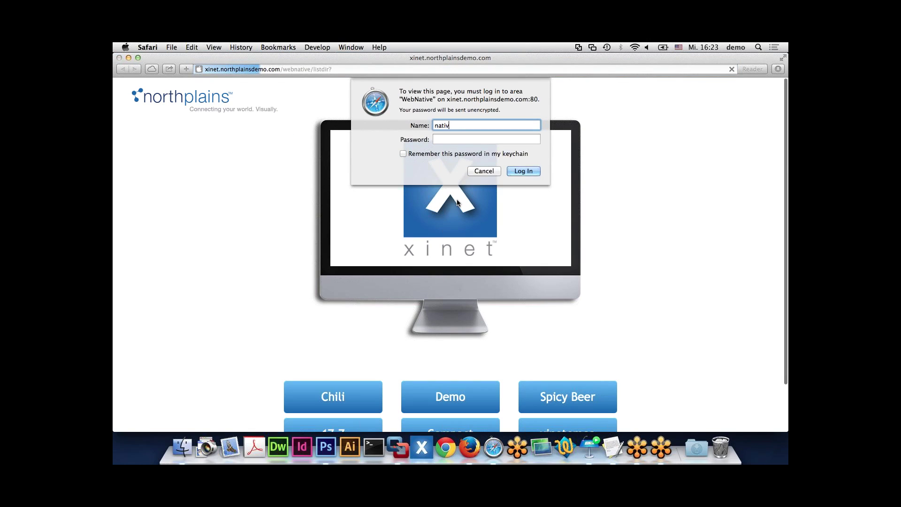
type("eadmin")
key("Tab")
type("•••")
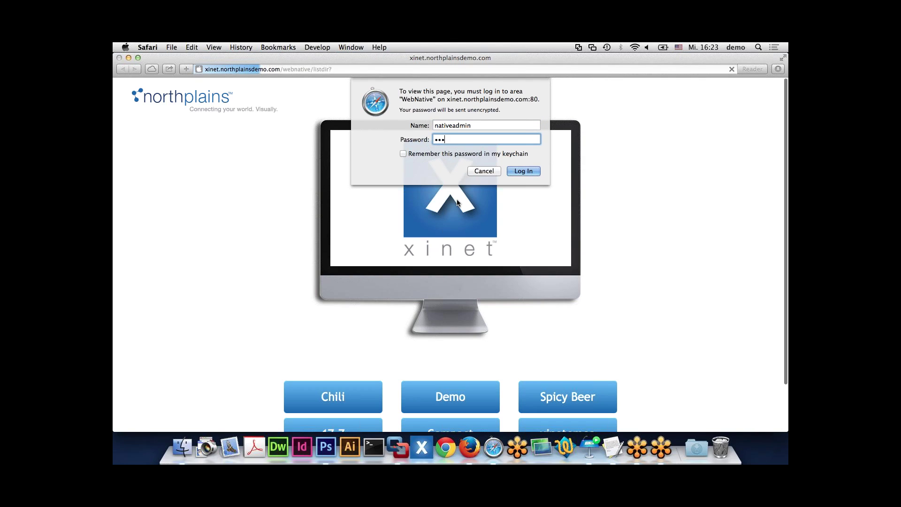
type("•••••")
key("Return")
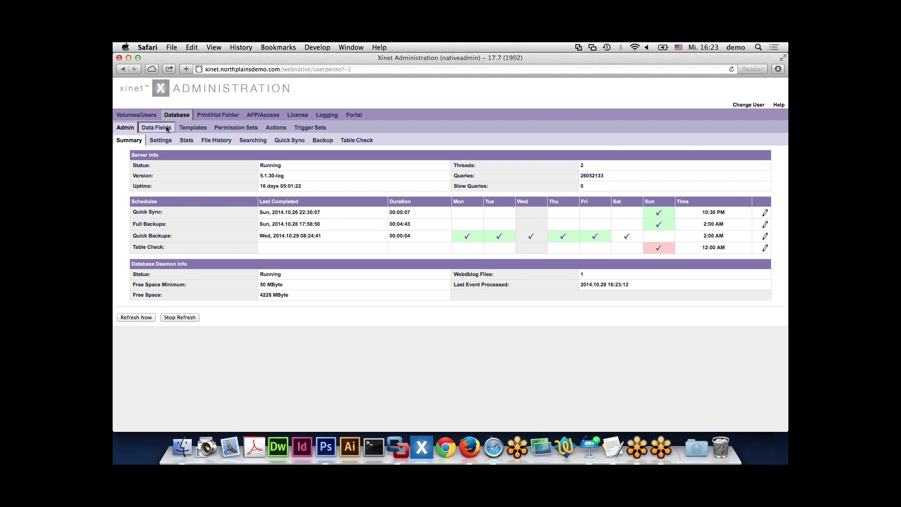
- Sort the Data Fields list by ID descending and edit the EstimatedCosts field (ID 249)
left_click(164, 130)
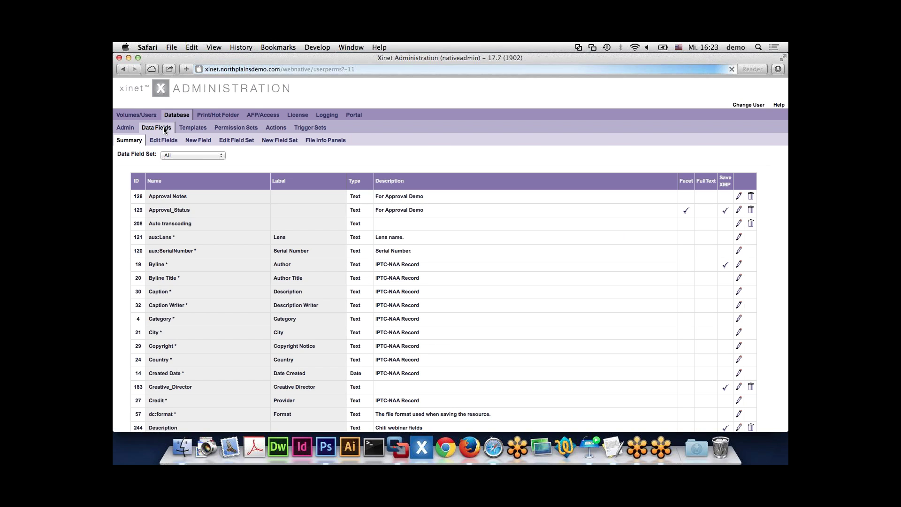
left_click(137, 182)
left_click(136, 182)
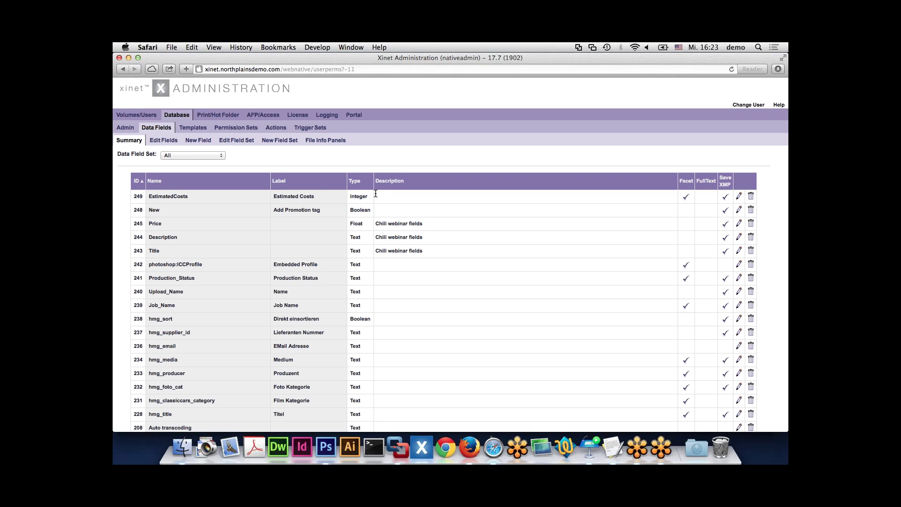
left_click(739, 196)
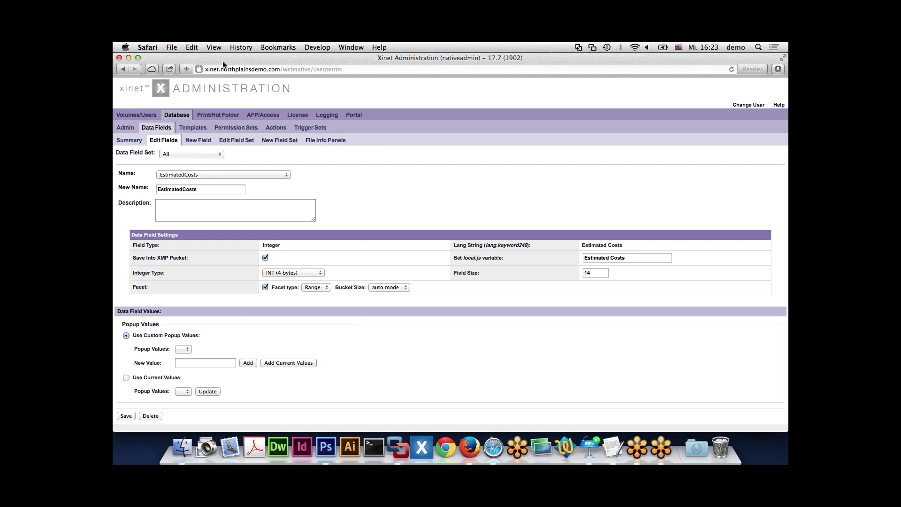
left_click_drag(275, 56, 347, 57)
left_click(173, 122)
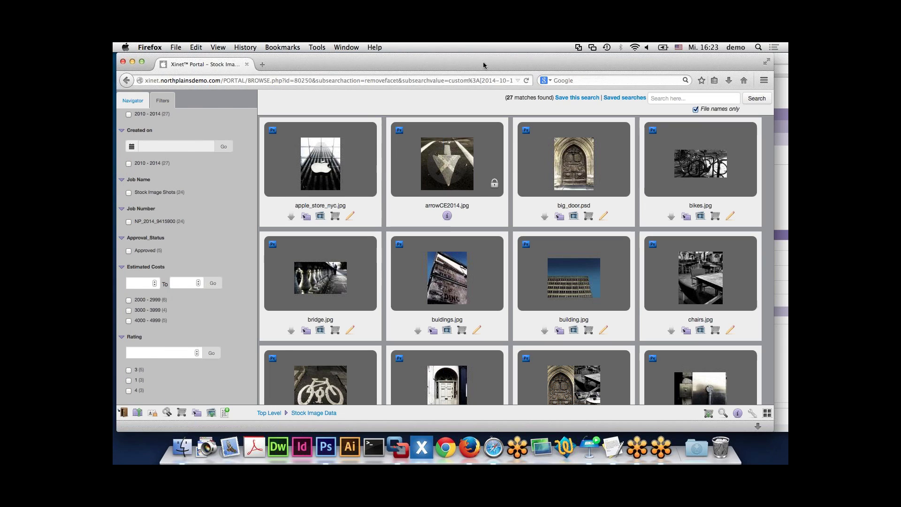
left_click(777, 61)
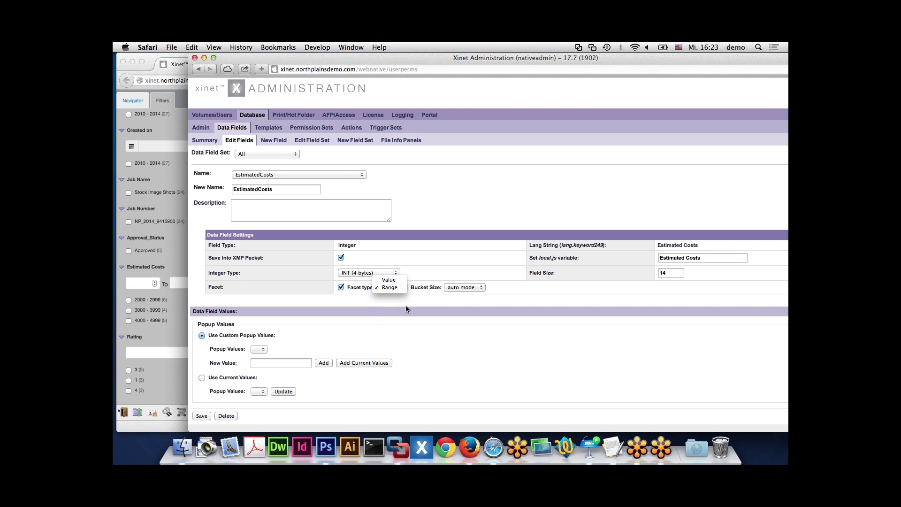
left_click(406, 308)
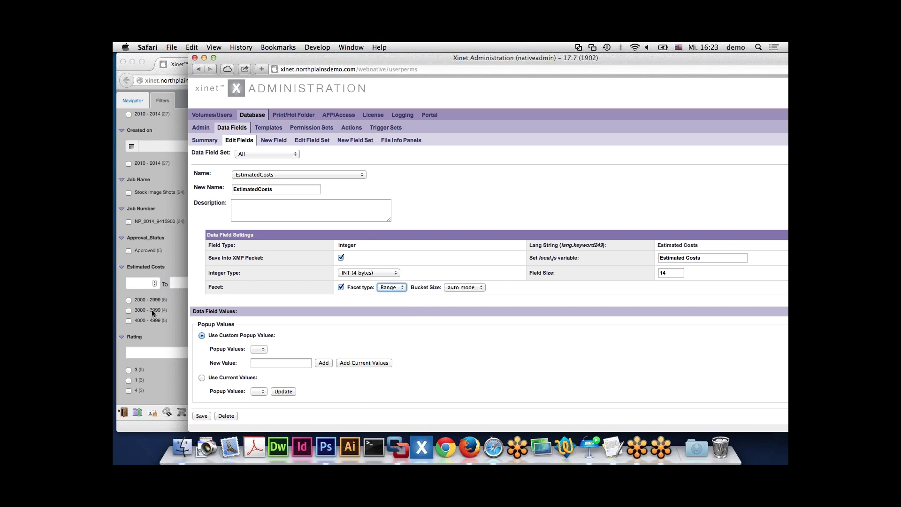
left_click(471, 287)
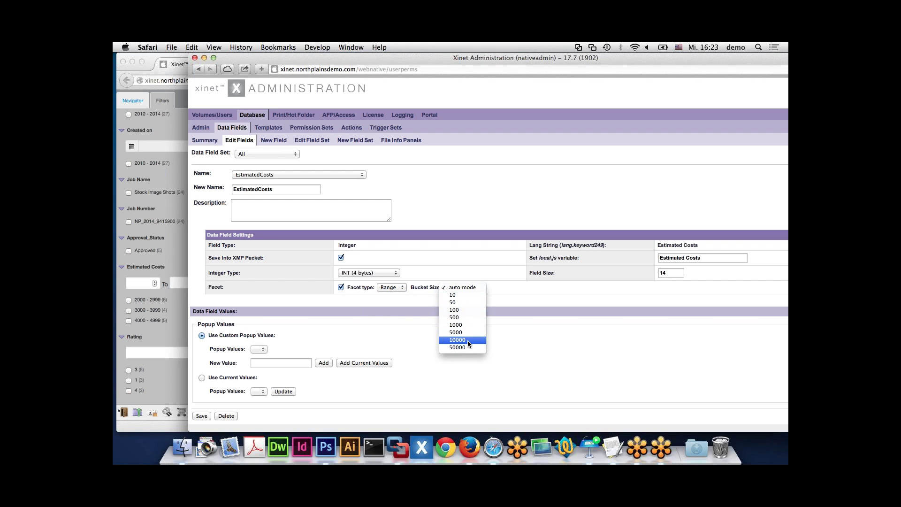
left_click(499, 287)
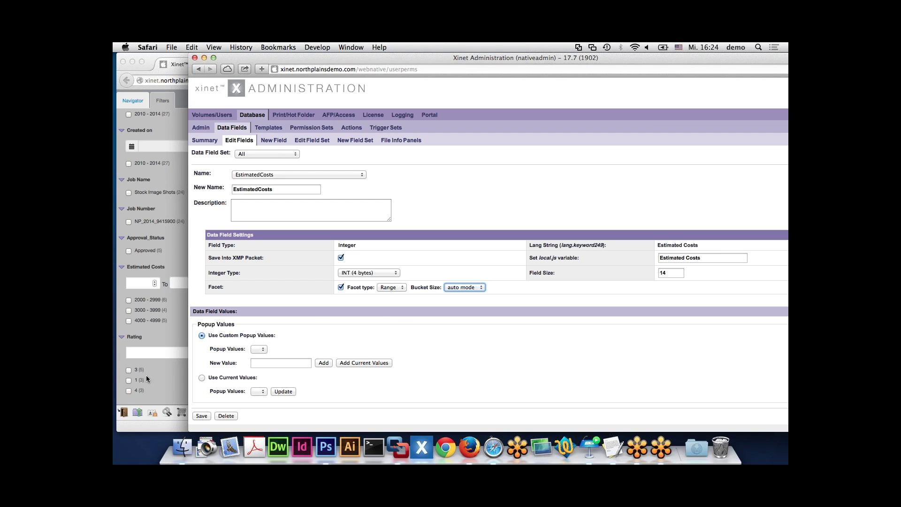
left_click(395, 290)
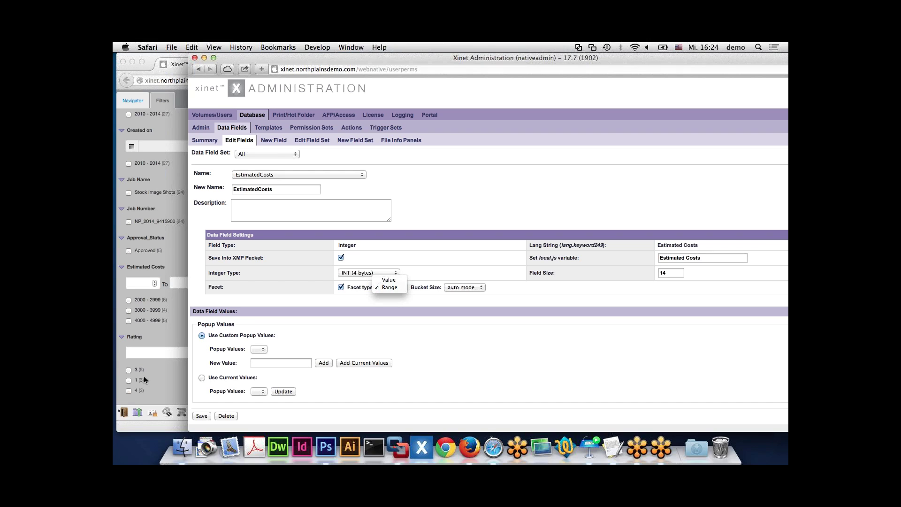
left_click(514, 374)
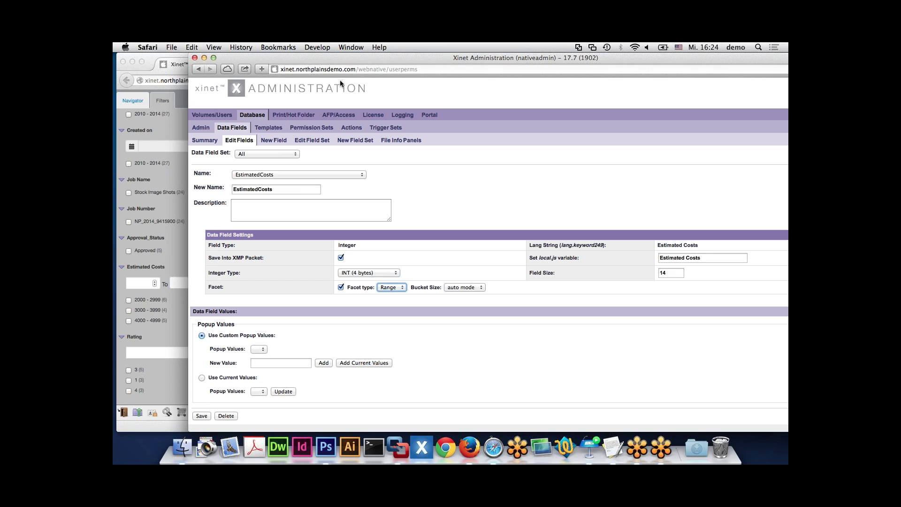
- Quit Safari and advance Keynote from the Facets slide to the Date Ranges slide
left_click(149, 48)
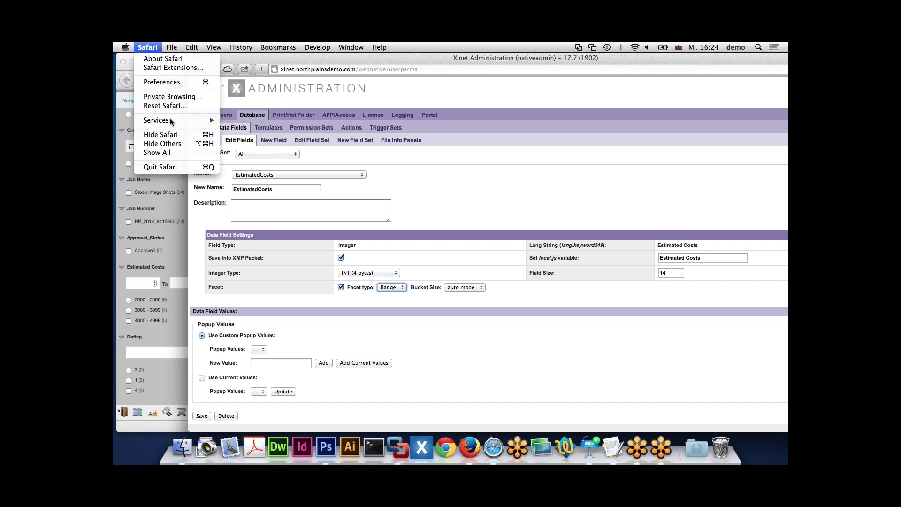
left_click(174, 168)
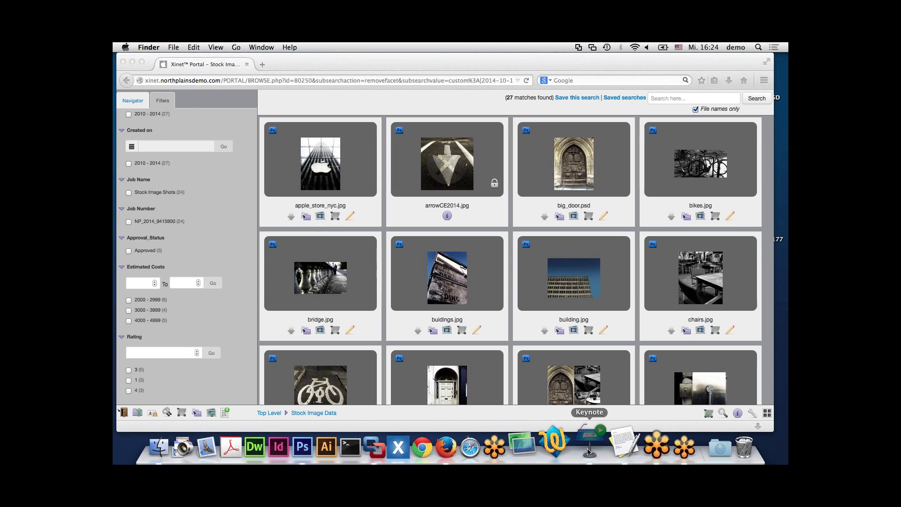
left_click(588, 452)
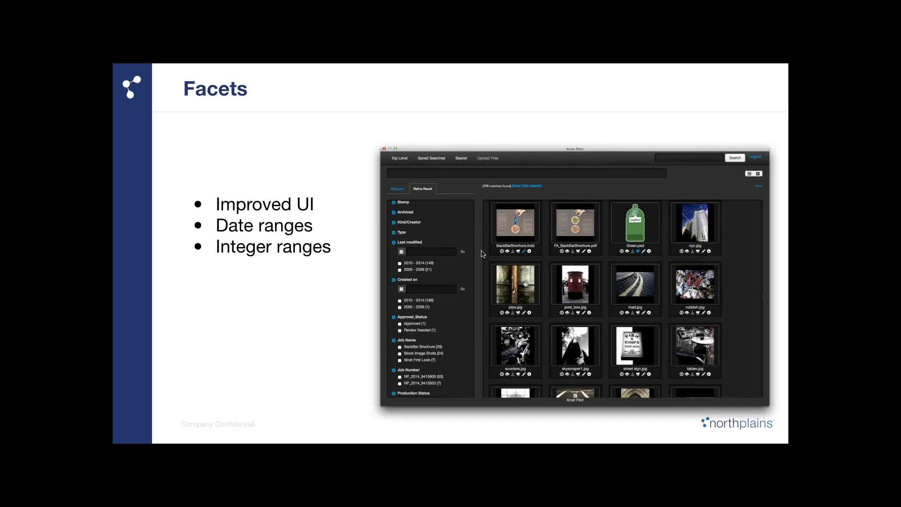
key("Right")
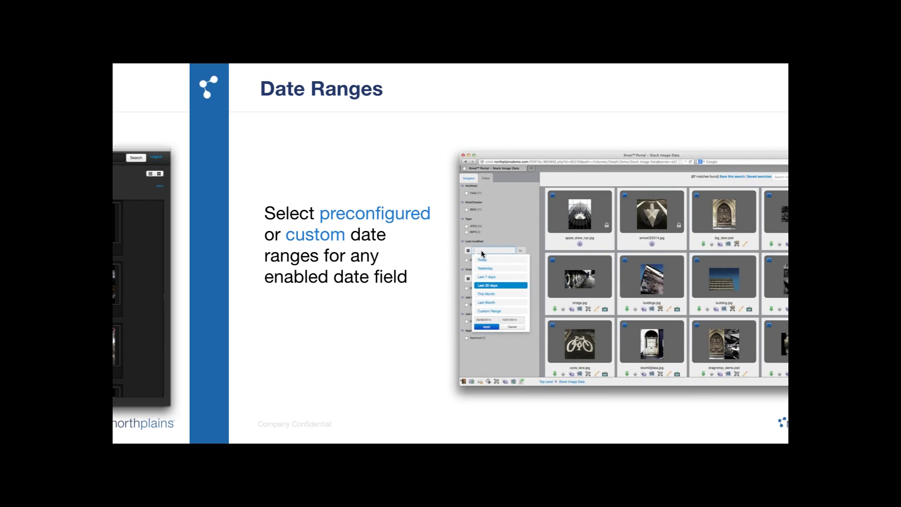
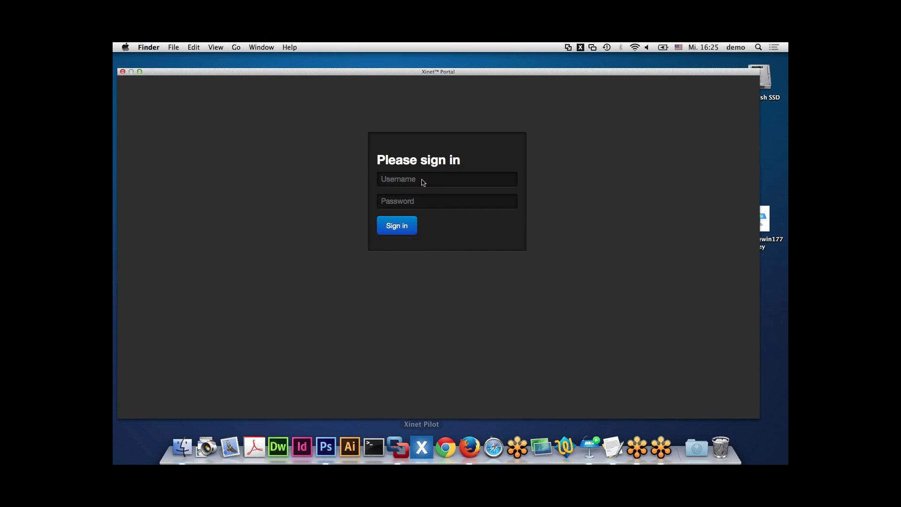
- Sign in to Xinet Pilot with the account's user name and password
left_click(413, 181)
type("design")
key("Tab")
type("design")
key("Return")
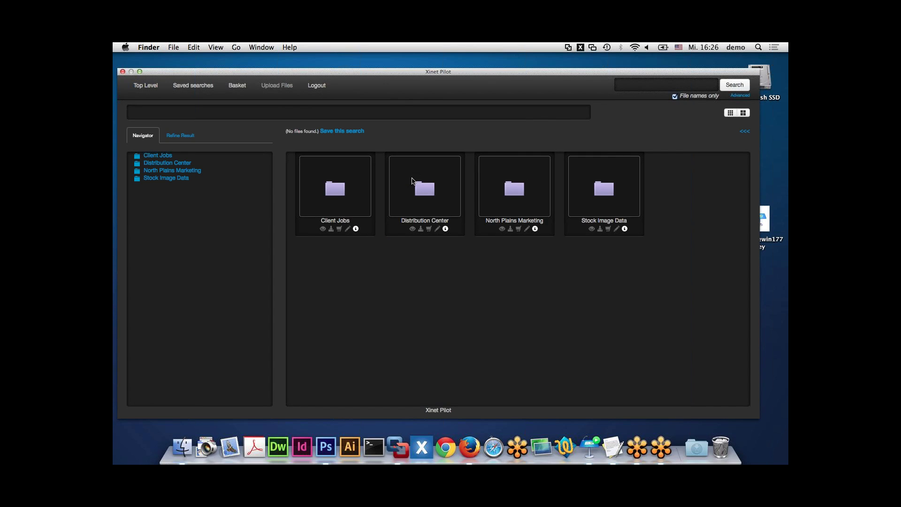
- Search for files named 'blue'
left_click(632, 87)
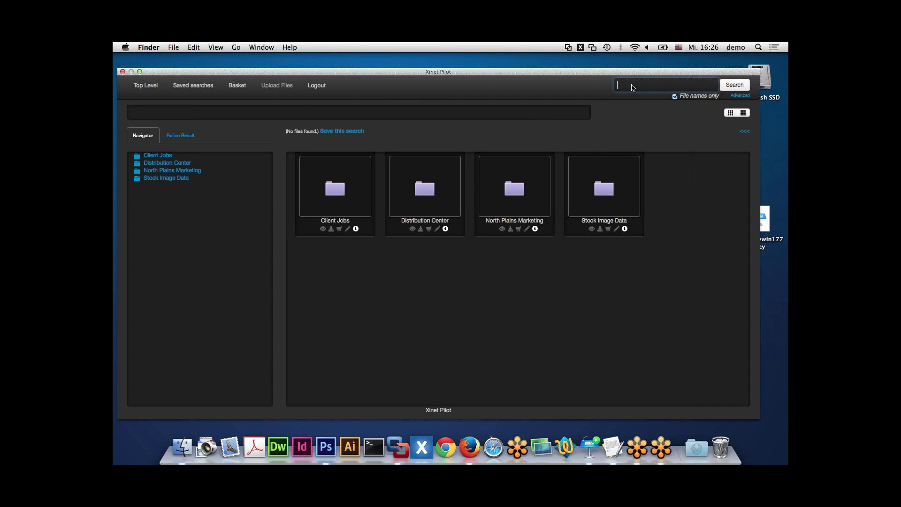
type("blue")
key("Return")
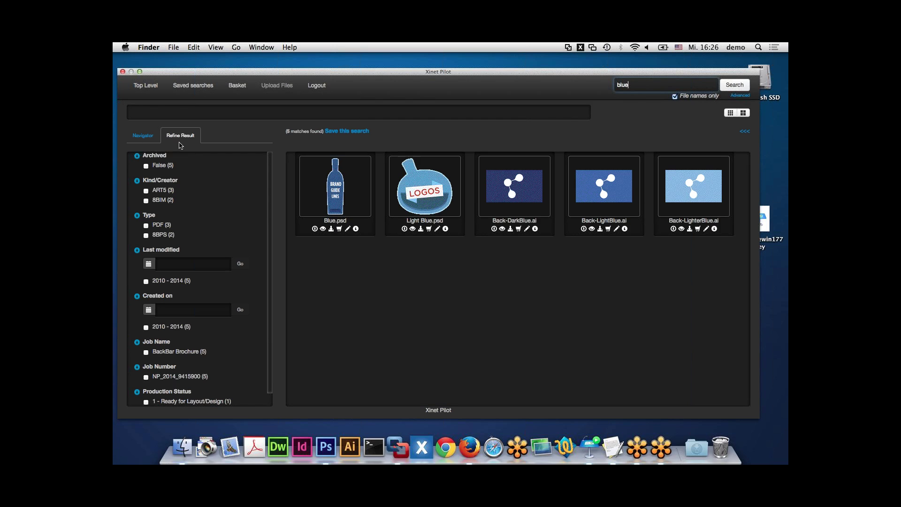
scroll(180, 246, "down", 1)
scroll(181, 246, "down", 1)
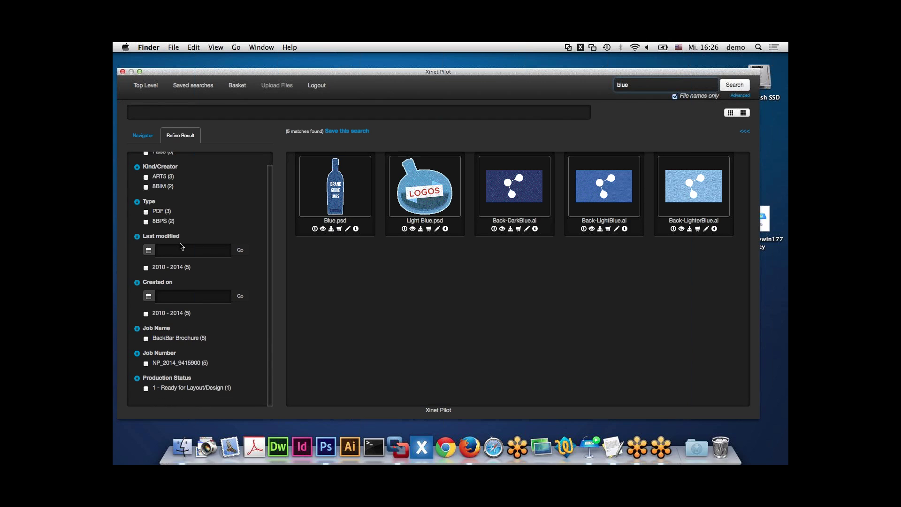
left_click(181, 245)
left_click(225, 396)
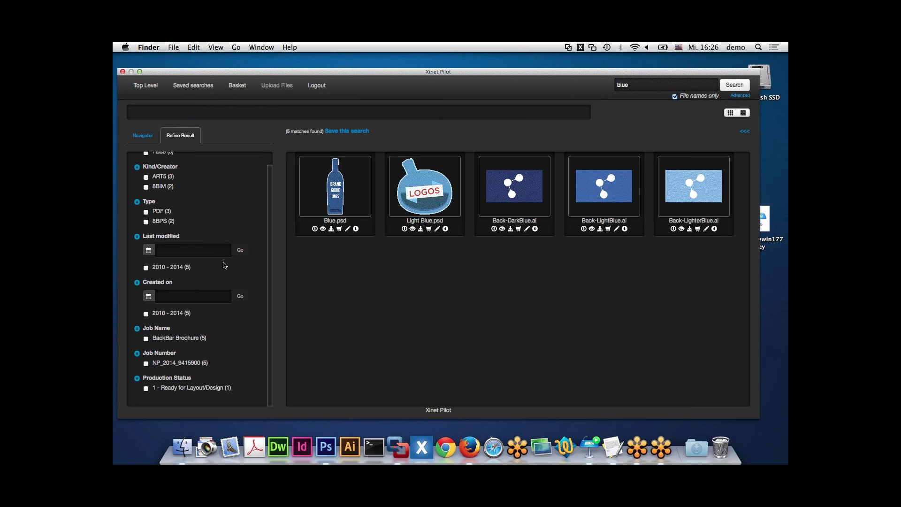
scroll(224, 266, "up", 3)
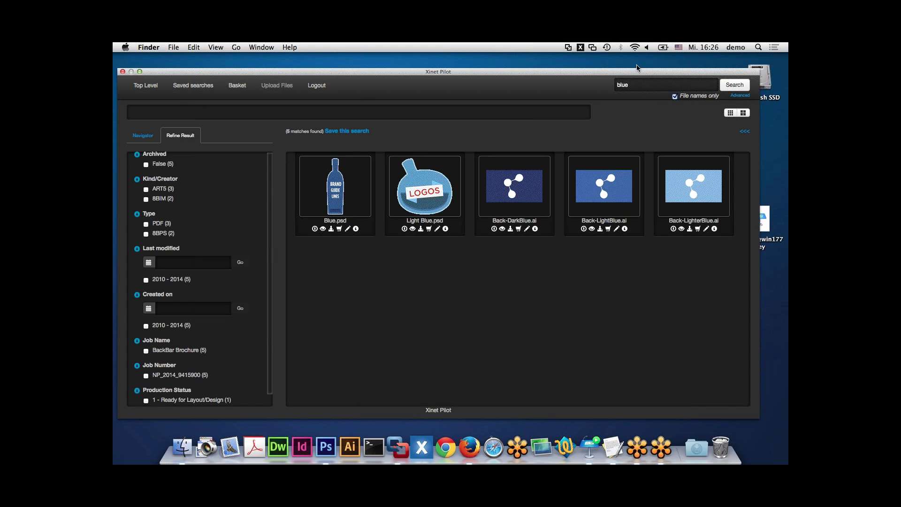
- Copy Light Blue.psd and Blue.psd from the search results onto the desktop
left_click_drag(637, 68, 612, 53)
left_click_drag(408, 180, 767, 313)
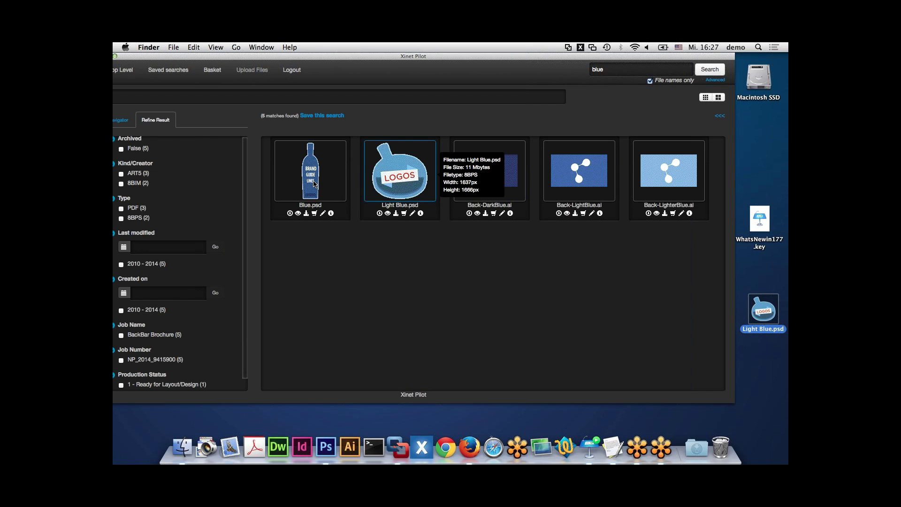
left_click_drag(334, 187, 762, 378)
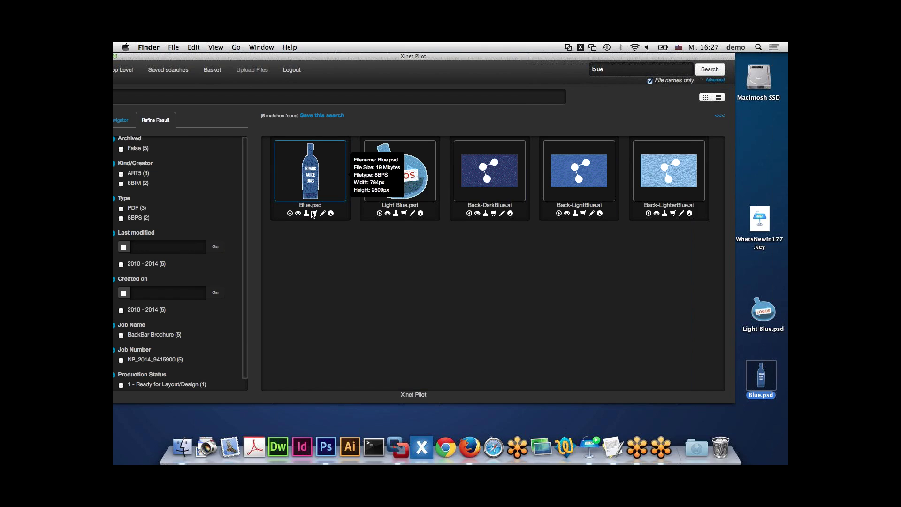
left_click(760, 281)
left_click_drag(761, 281, 382, 348)
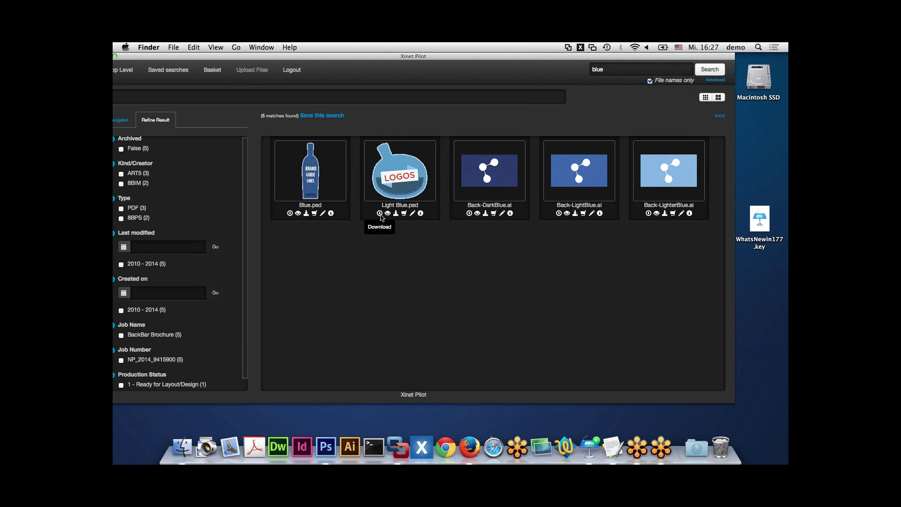
- Check the high-res and FPO download options for Light Blue.psd, then close them
left_click(380, 214)
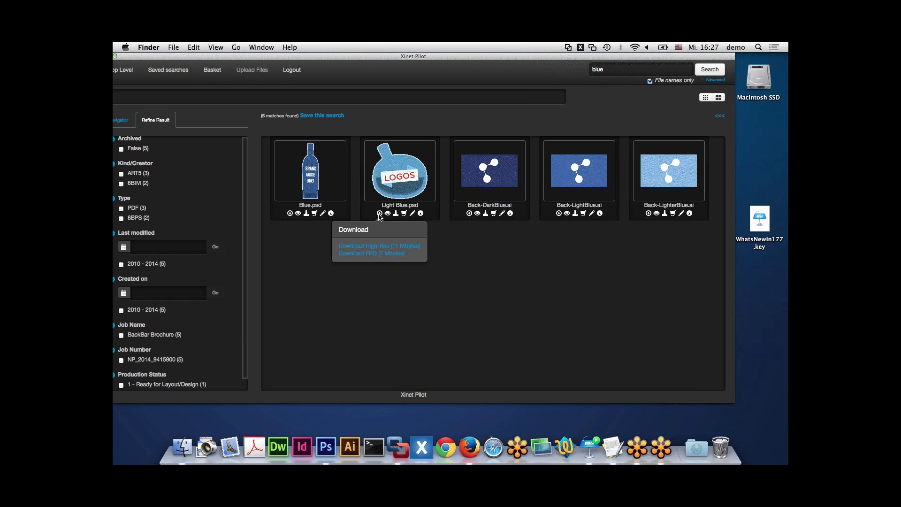
left_click(379, 214)
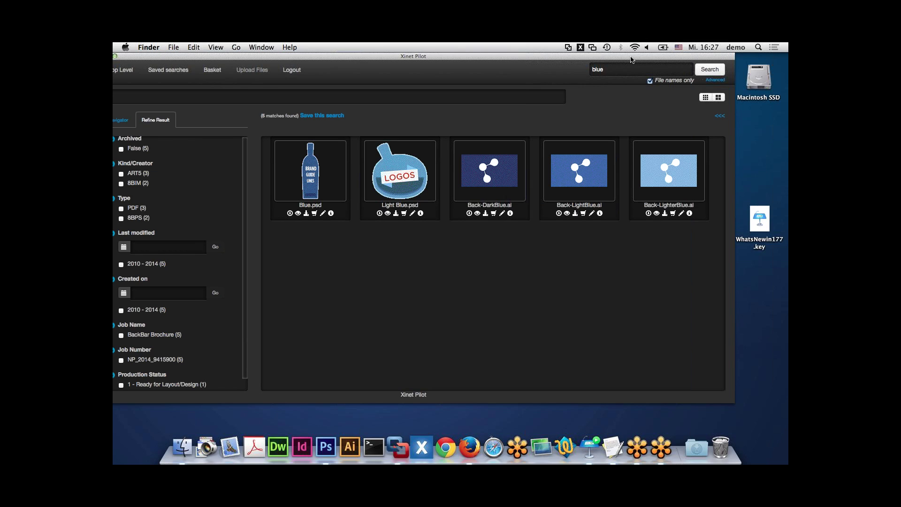
left_click_drag(631, 59, 579, 60)
left_click_drag(493, 58, 589, 60)
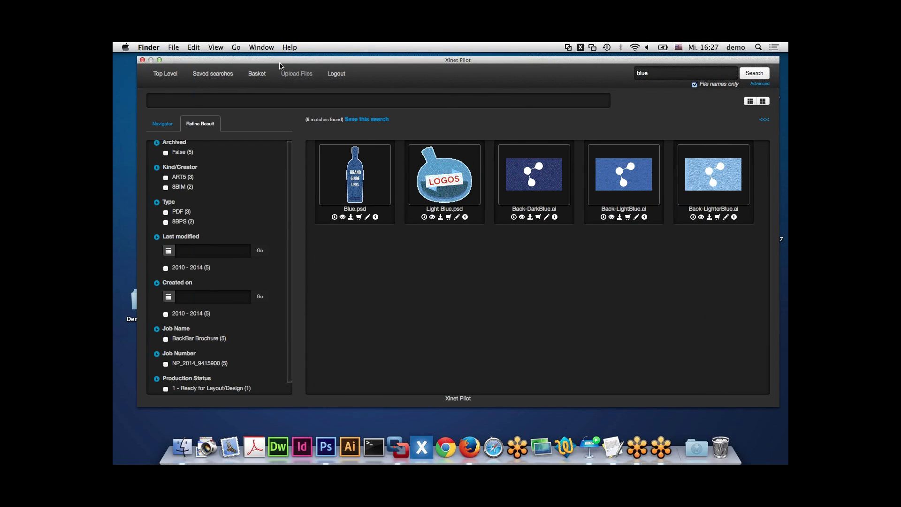
- Go from Top Level through North Plains Marketing into the Backbar Brochure folder
left_click(165, 73)
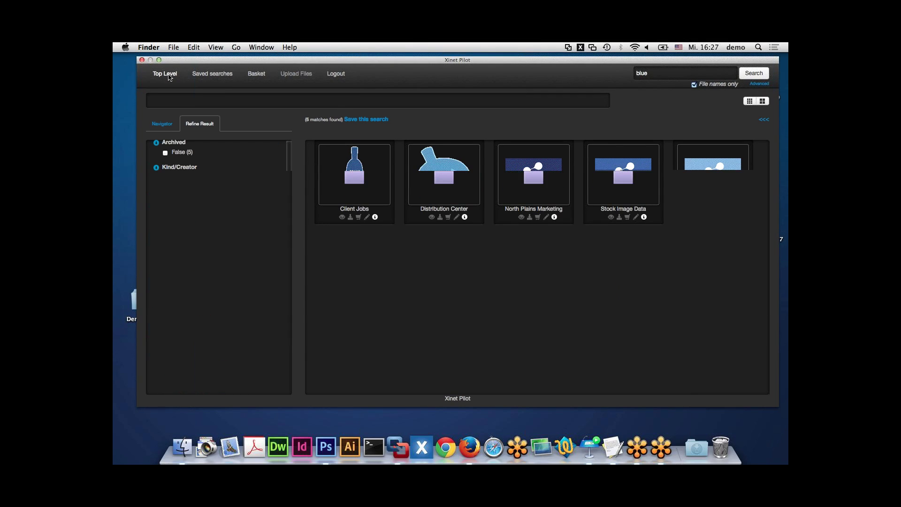
left_click(189, 159)
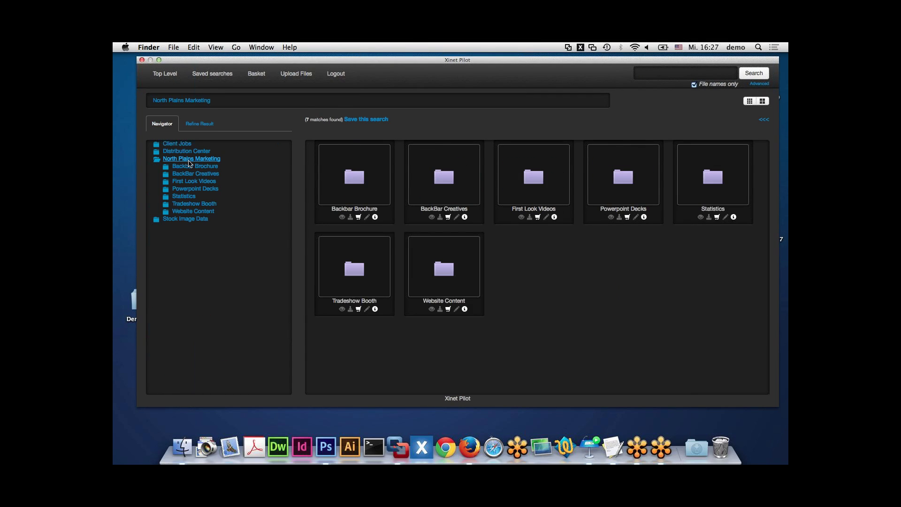
left_click(192, 168)
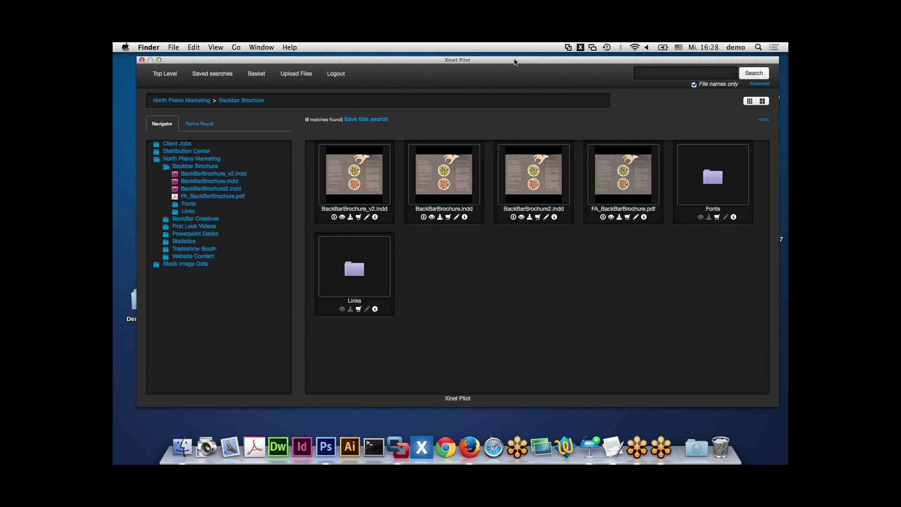
left_click_drag(515, 61, 461, 62)
mouse_move(401, 184)
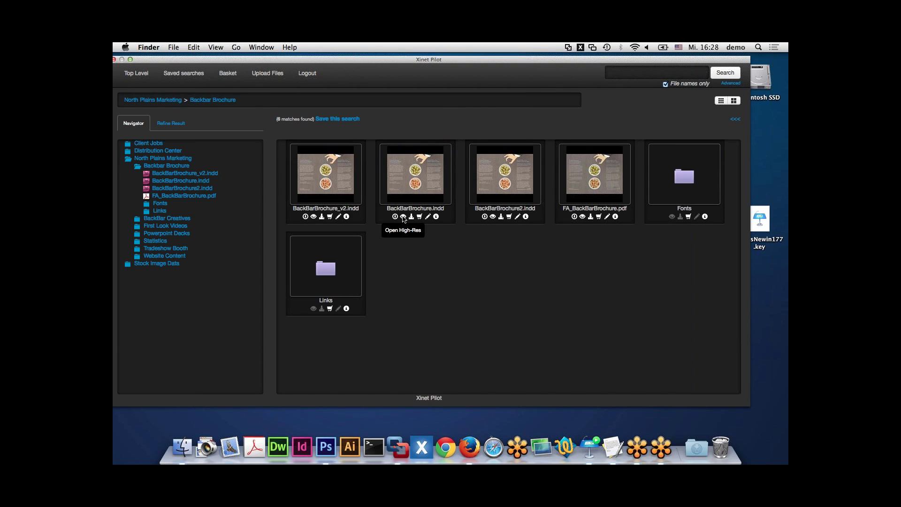
- Download BackBarBrochure.indd at high resolution, close Pilot, and open the new Xinet Pilot desktop folder
left_click(403, 217)
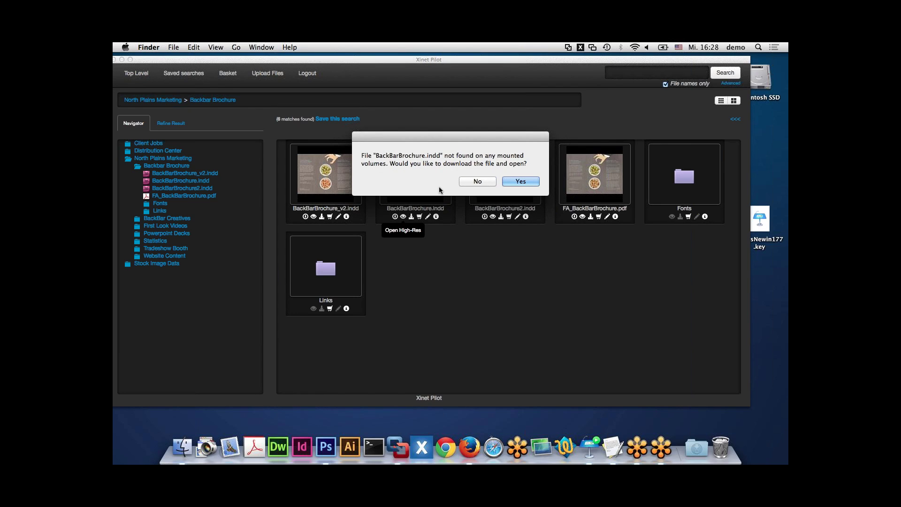
left_click(516, 182)
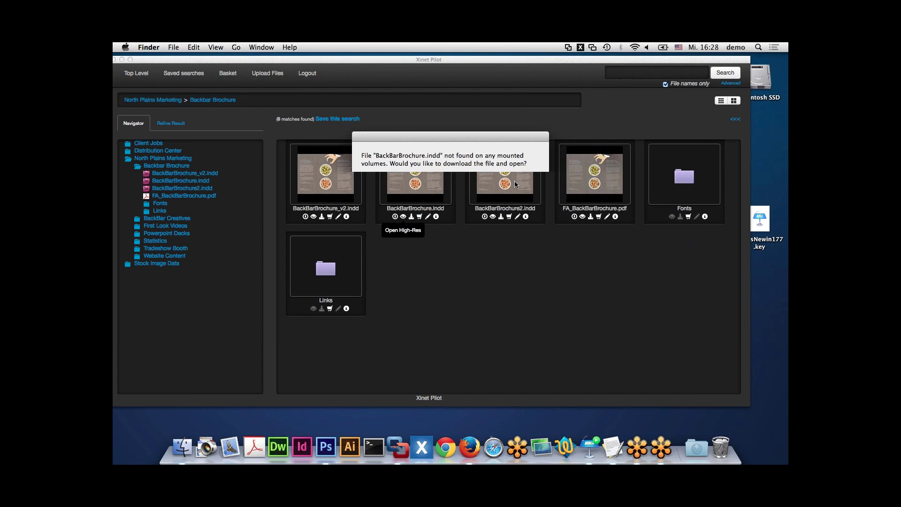
left_click(580, 47)
double_click(751, 176)
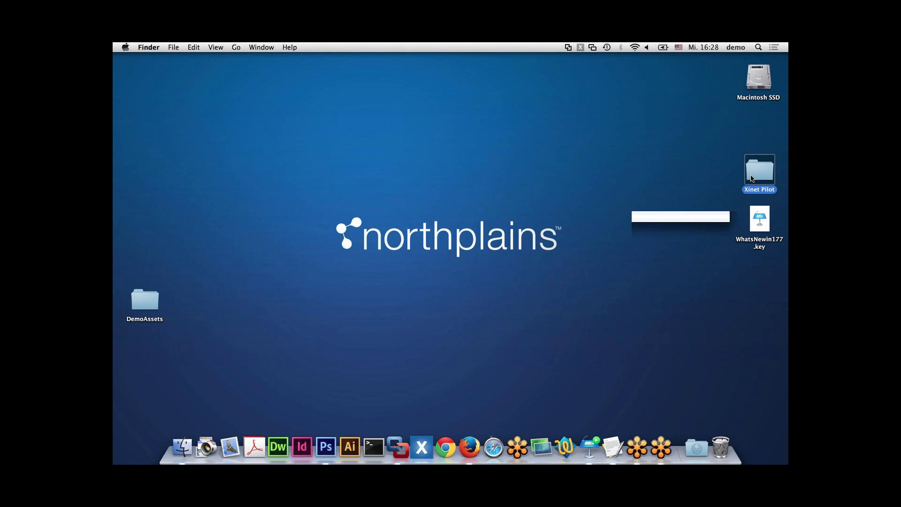
- Expand the BackBarBrochure and Links folders, then select the olive bowl image on page 1
left_click(366, 135)
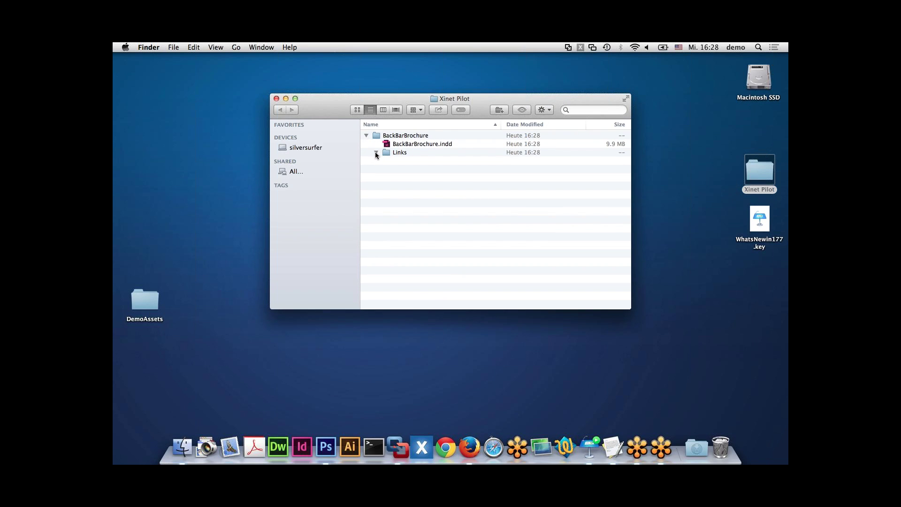
left_click(376, 153)
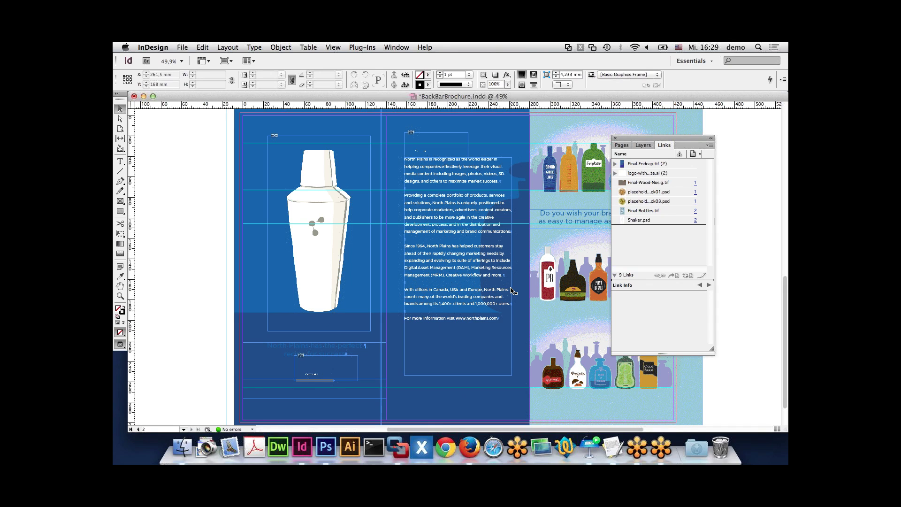
key("Page_Up")
left_click(475, 261)
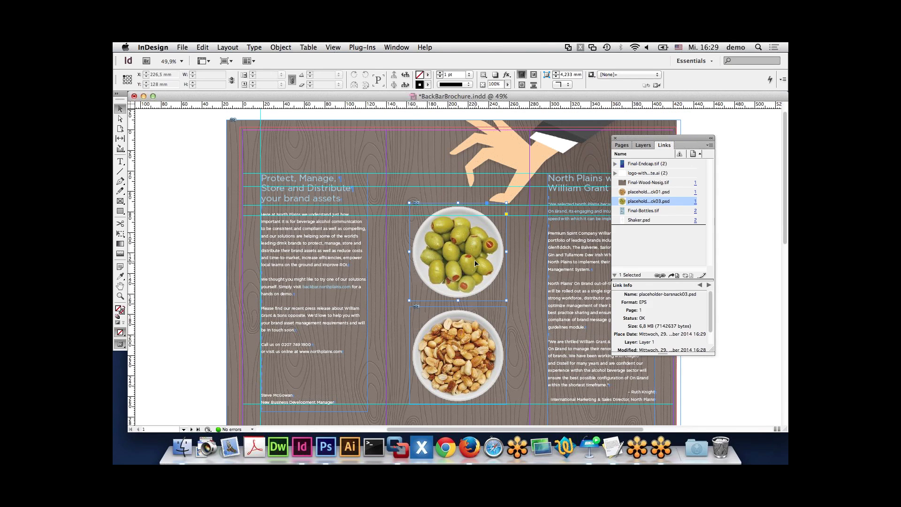
left_click(580, 47)
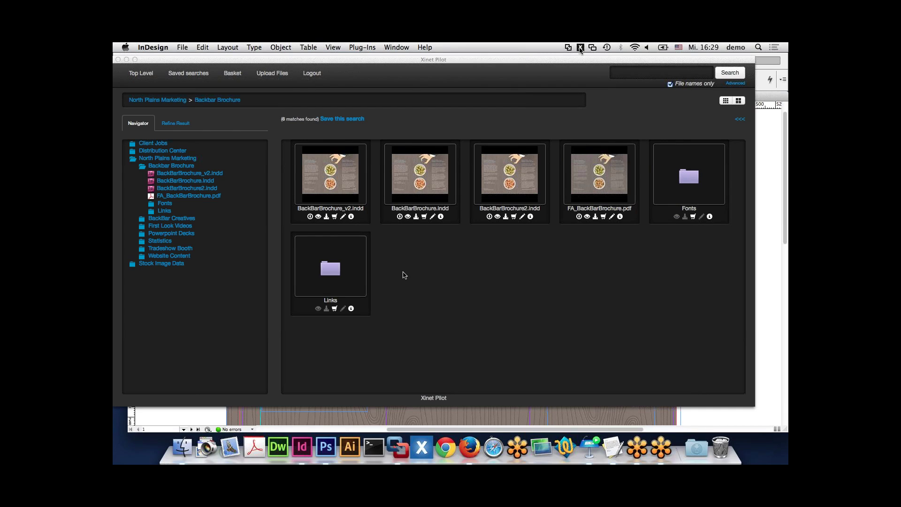
- Place Blue.psd from Links > BackBar Creatives into the bottle frame, then close the brochure without saving
left_click(334, 268)
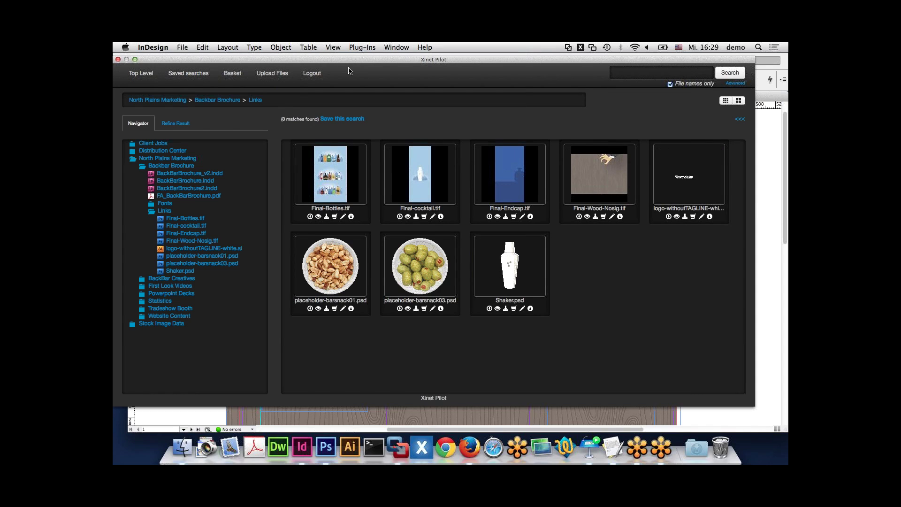
left_click_drag(349, 71, 507, 100)
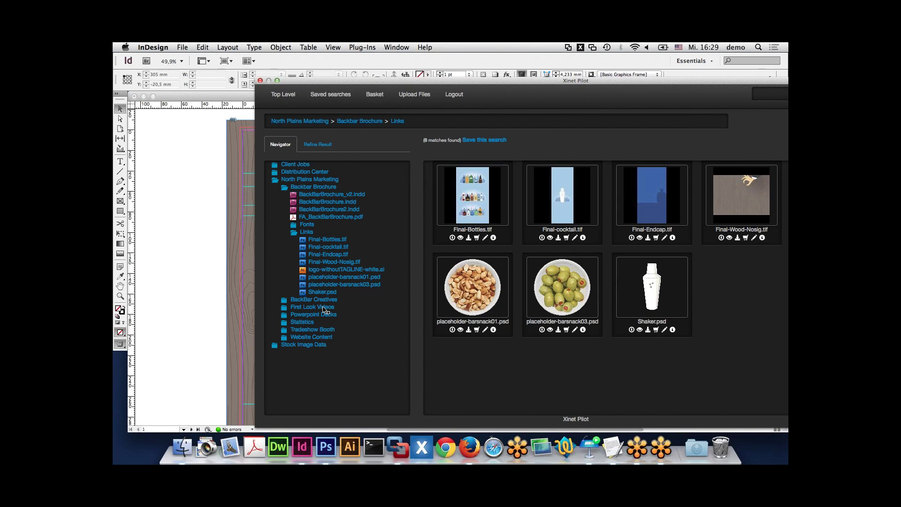
left_click(325, 309)
left_click_drag(441, 125, 544, 120)
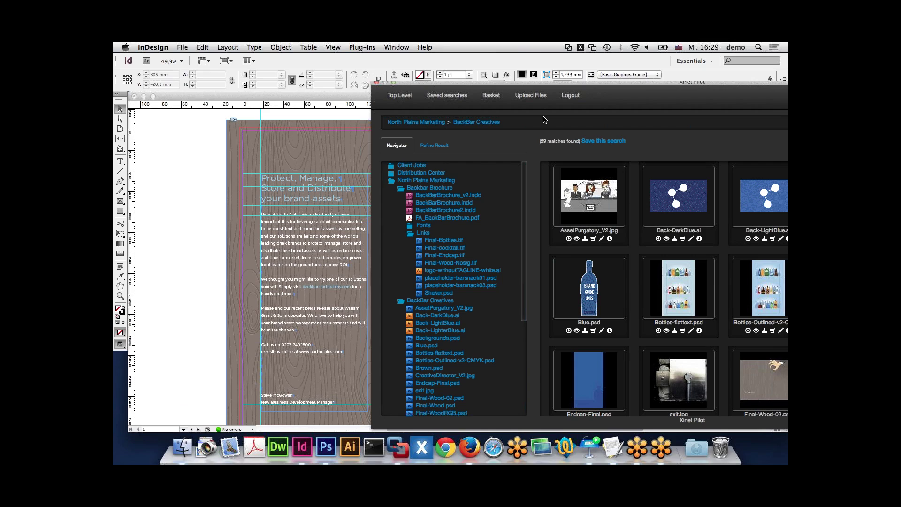
left_click_drag(543, 120, 601, 117)
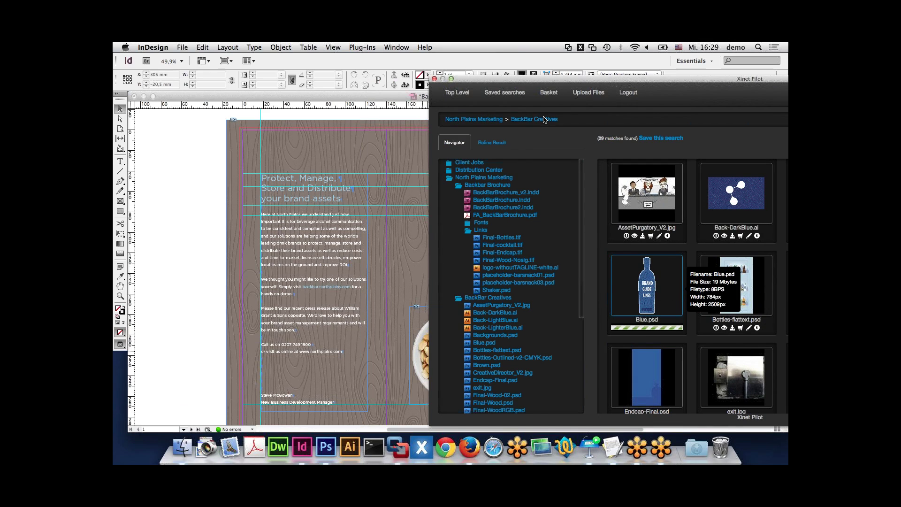
left_click(581, 47)
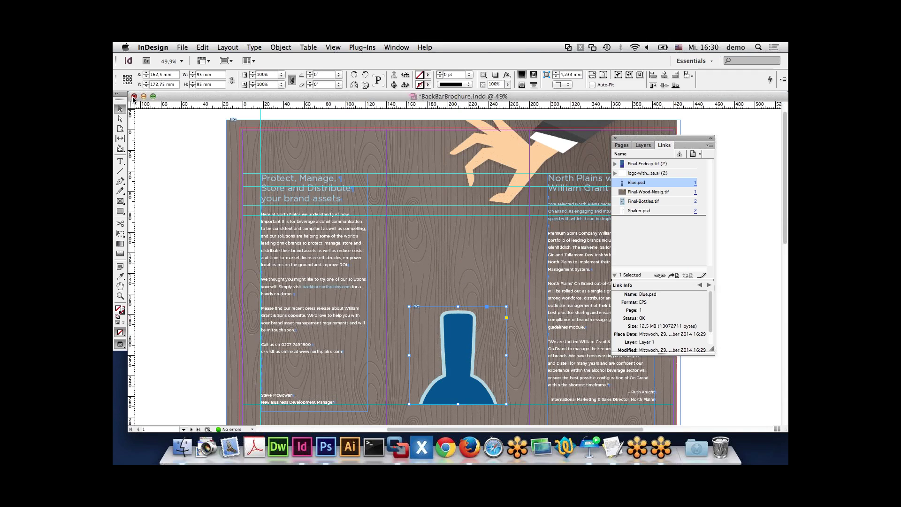
left_click(134, 97)
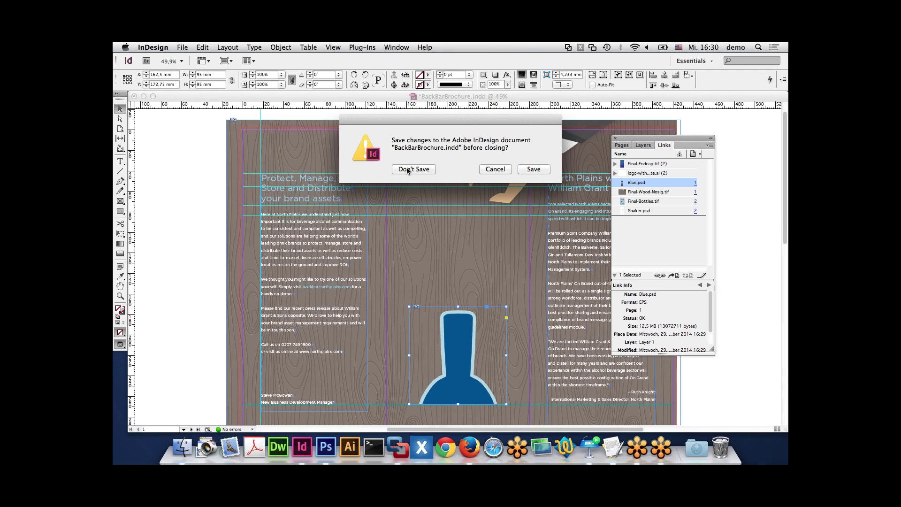
left_click(407, 169)
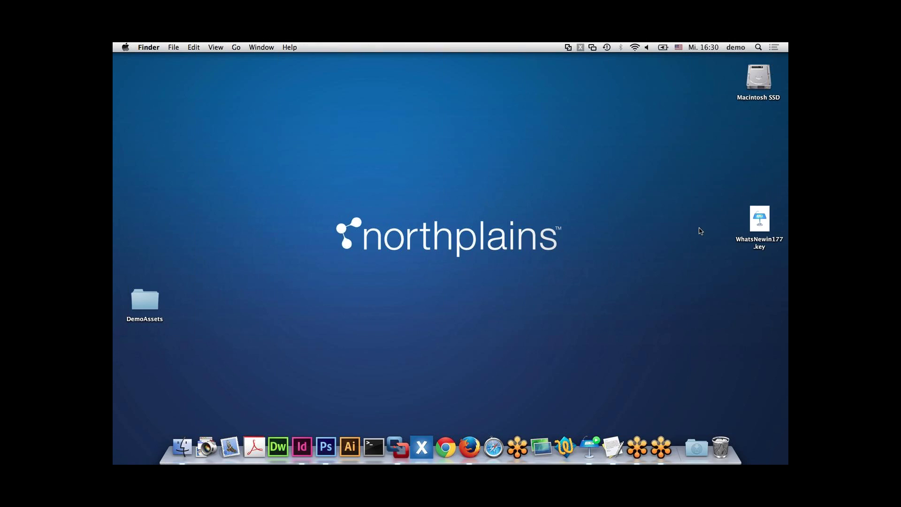
- Connect to xinet.northplainsdemo.com with the server password and mount the Server and Server FPO volumes
key("super+k")
key("Return")
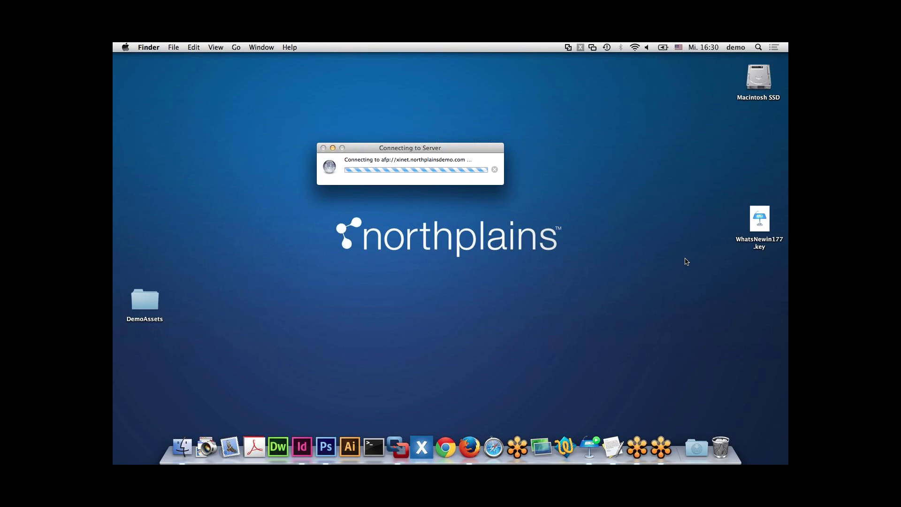
type("demo")
key("Return")
key("Return")
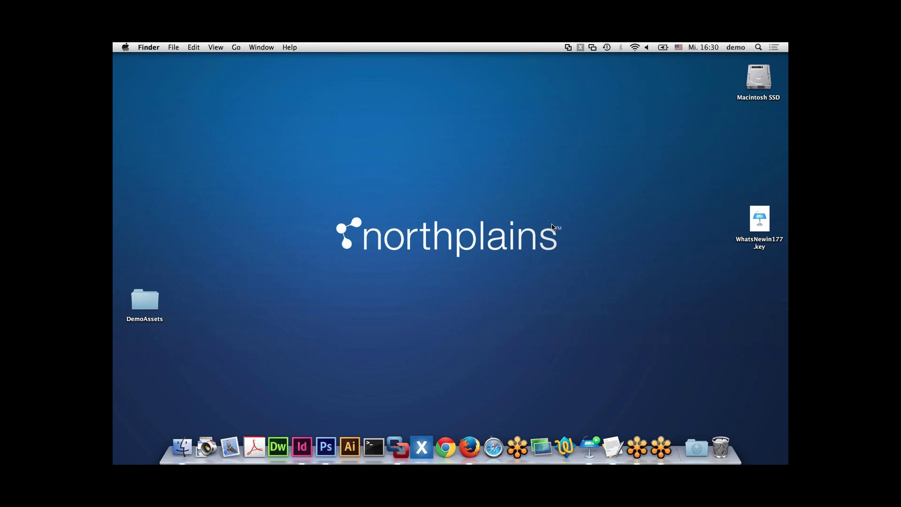
key("super+k")
key("Return")
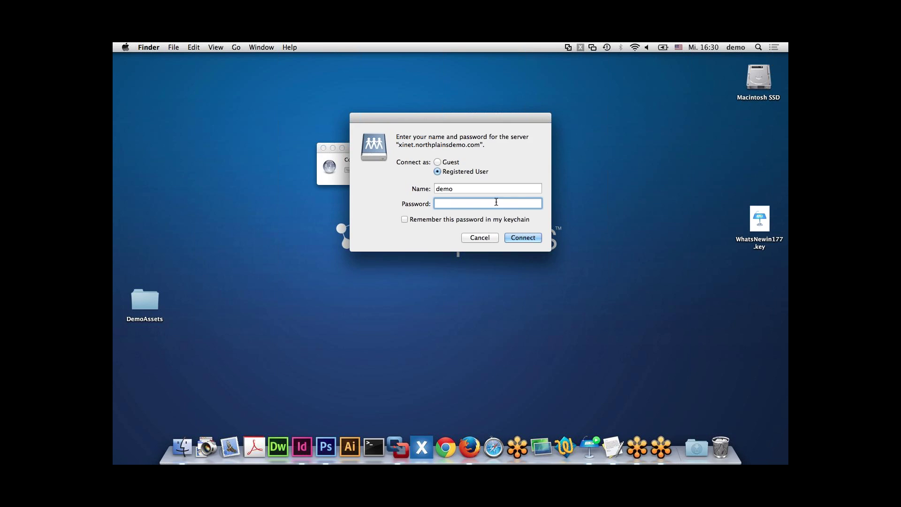
type("demo")
key("Return")
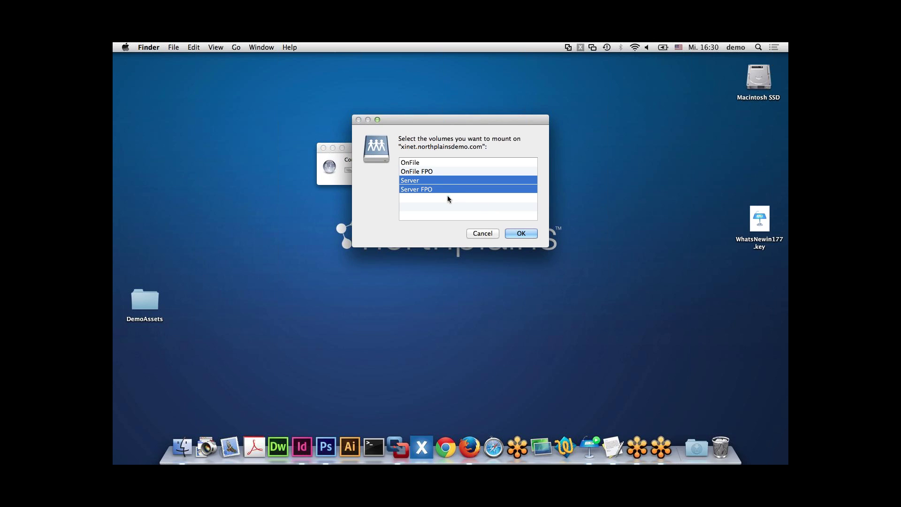
key("Return")
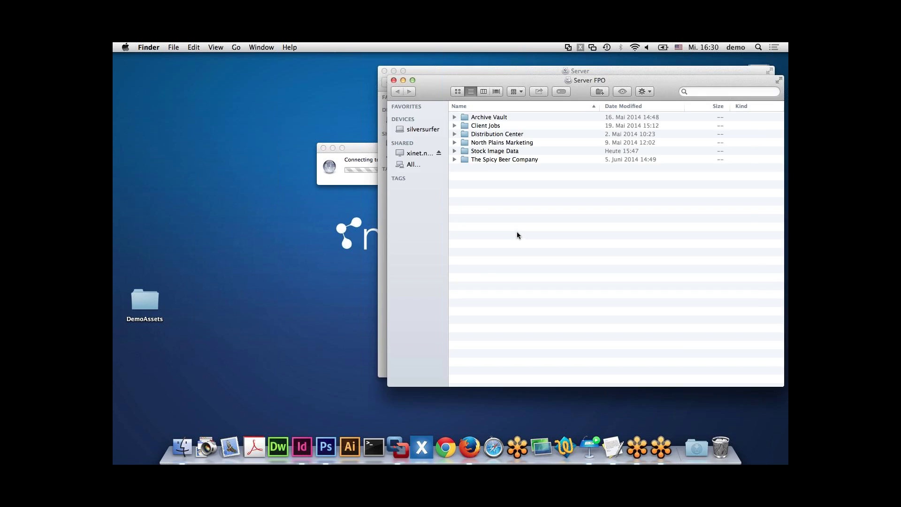
key("super+alt+w")
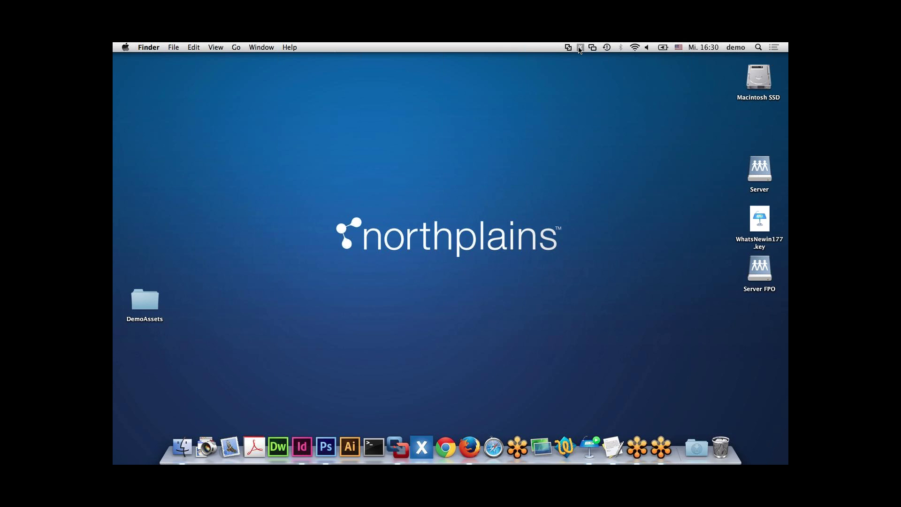
left_click(580, 48)
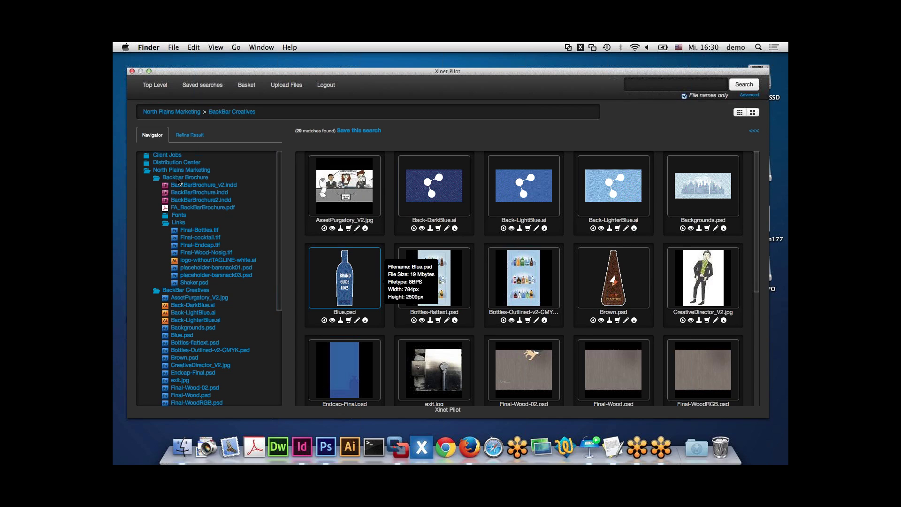
- Reload the BackBar Creatives folder's 29 files and show the Refine Result filters
left_click(195, 294)
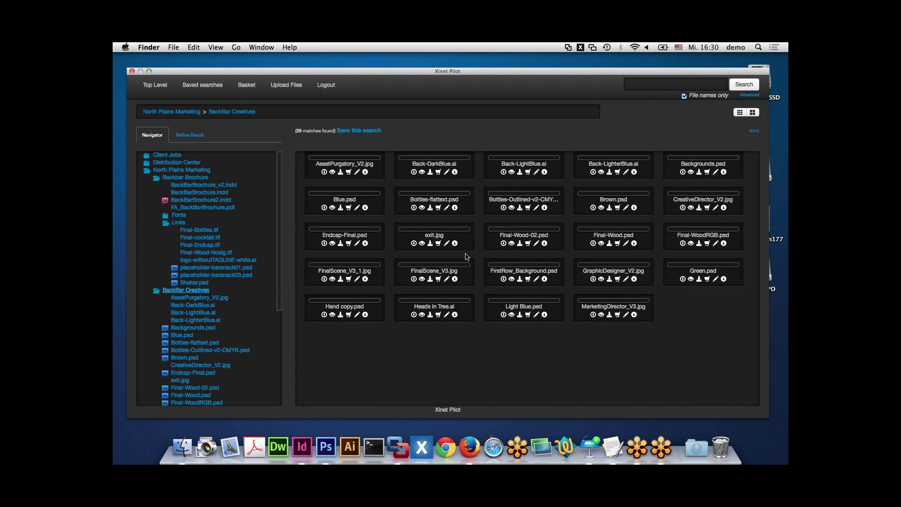
left_click(189, 135)
- Filter BackBar Creatives to JPEG files with Rejected status and open FinalScene_V3_1.jpg at high resolution
scroll(193, 252, "down", 3)
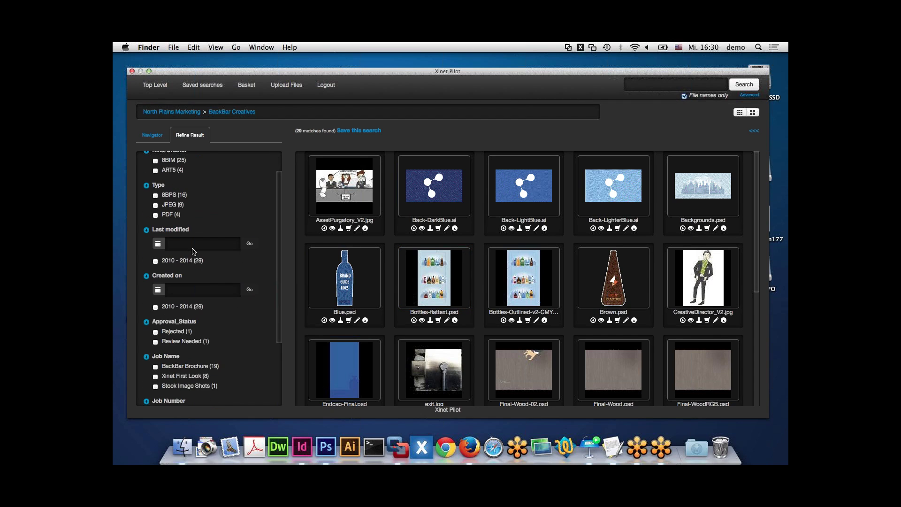
left_click(156, 191)
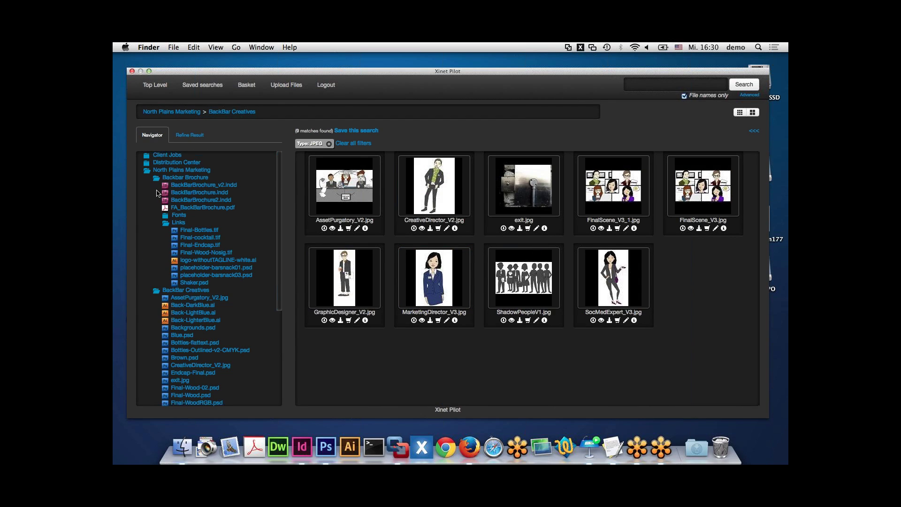
left_click(188, 136)
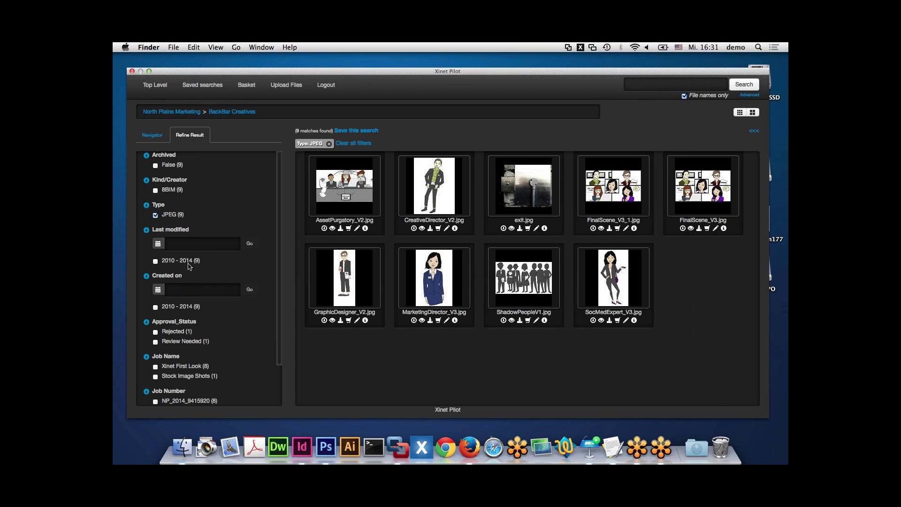
scroll(190, 280, "down", 3)
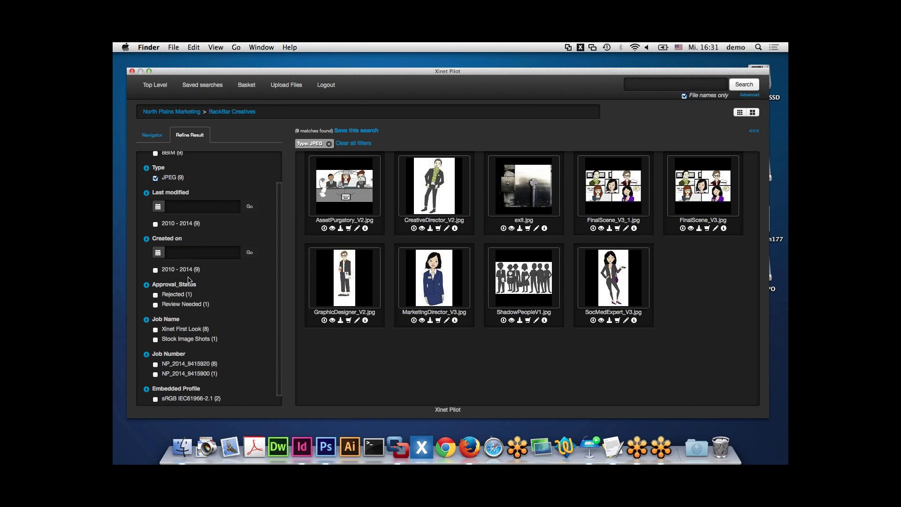
scroll(188, 280, "down", 1)
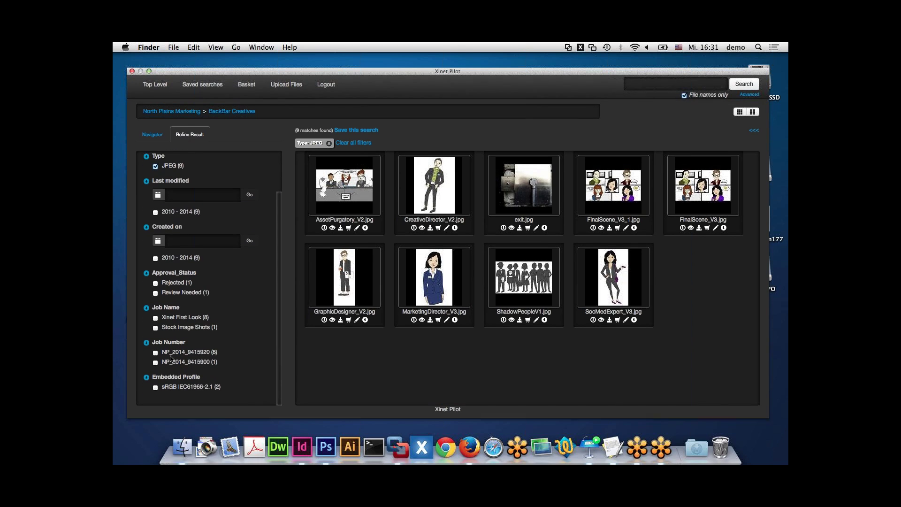
left_click(155, 284)
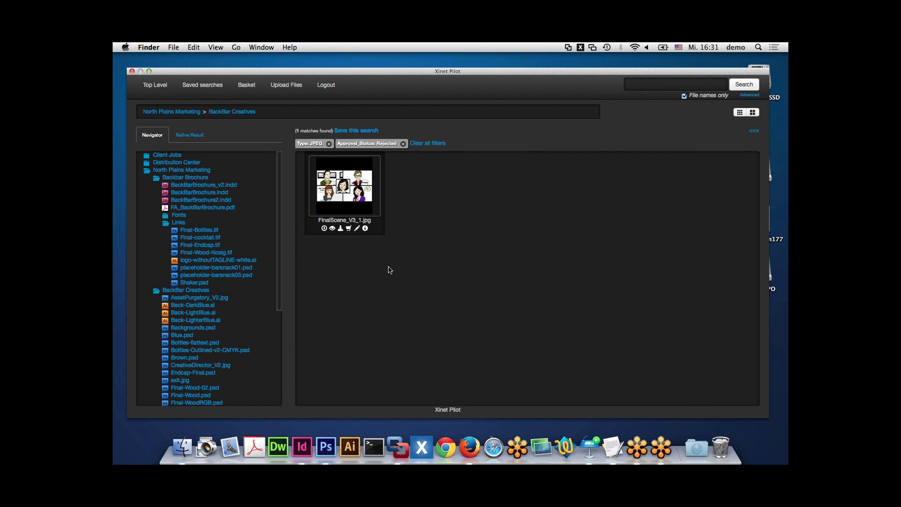
mouse_move(353, 207)
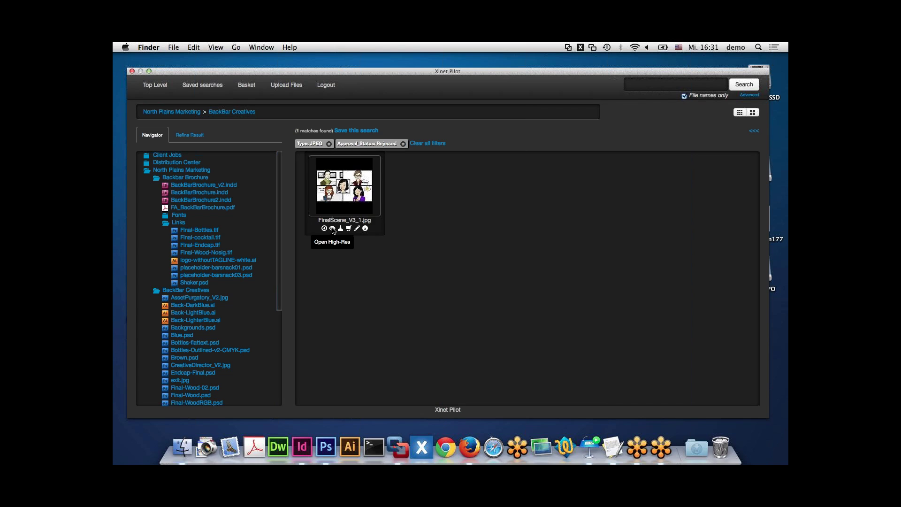
left_click(332, 229)
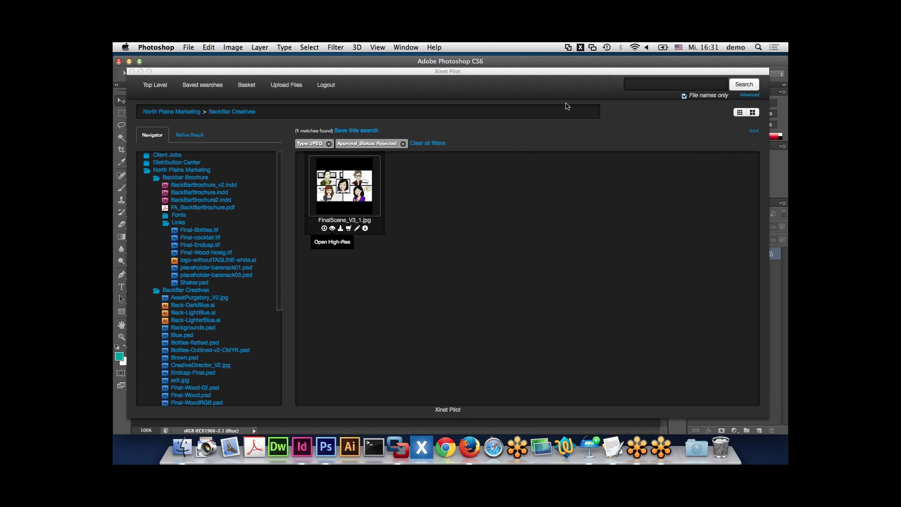
- Clear all filters to show every asset, then close the Pilot panel
left_click(428, 145)
left_click(427, 144)
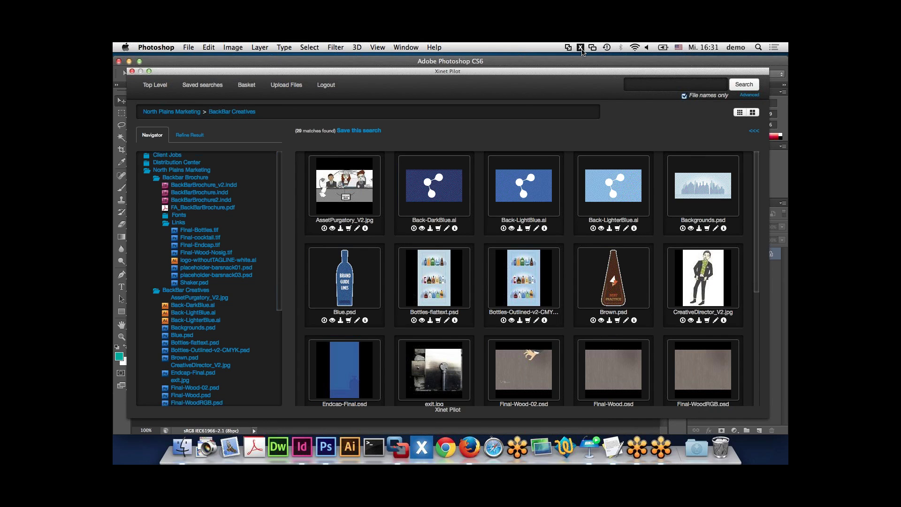
left_click(580, 47)
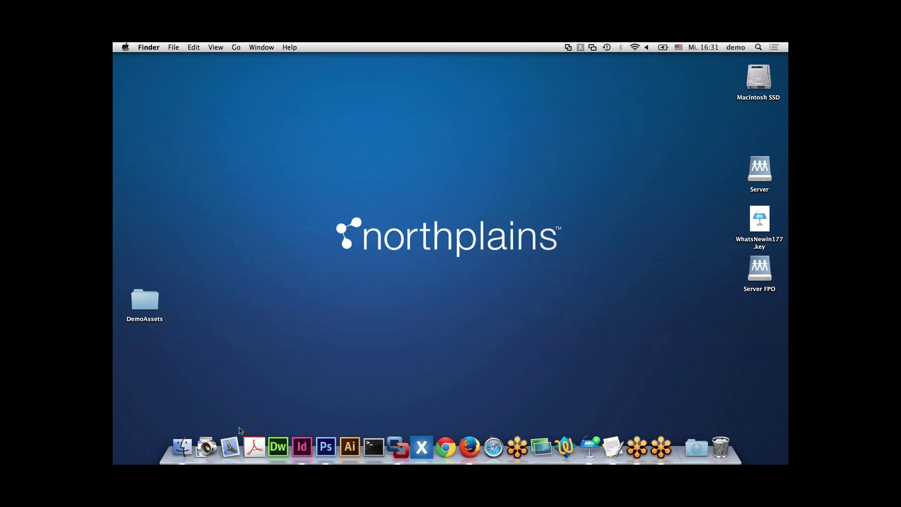
- Start a new Mail message and attach FA_BackBarBrochure.pdf from the Backbar Brochure folder
left_click(229, 450)
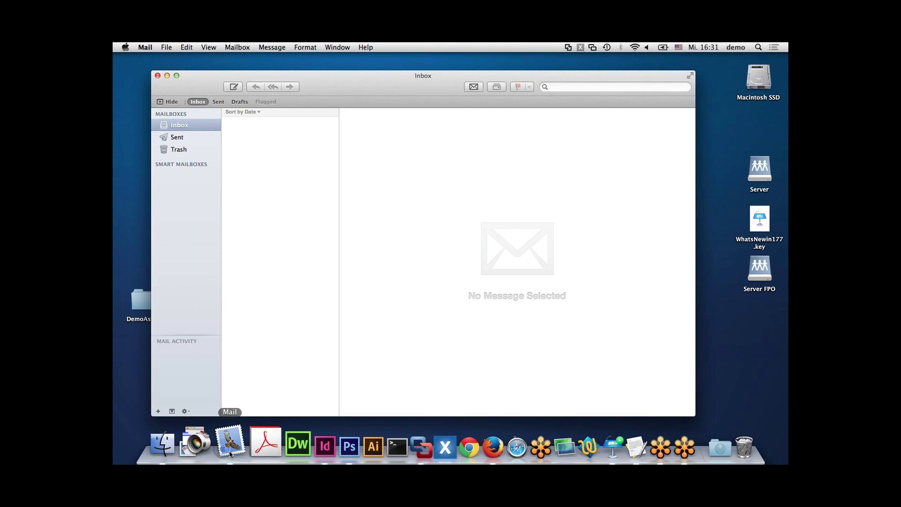
key("super+n")
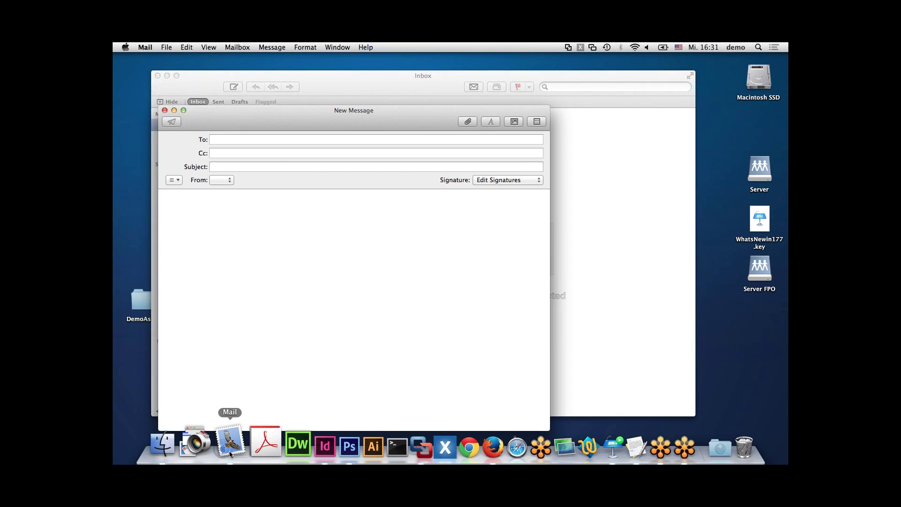
left_click(581, 48)
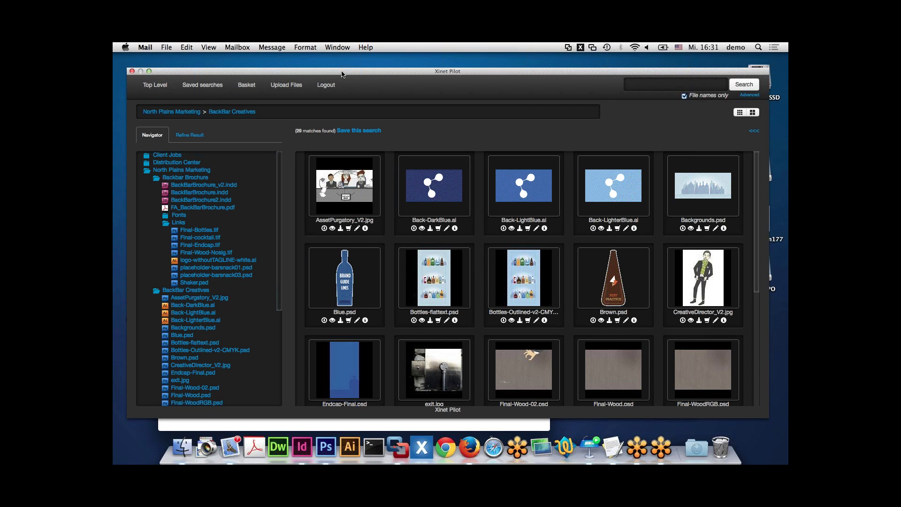
left_click_drag(341, 73, 451, 71)
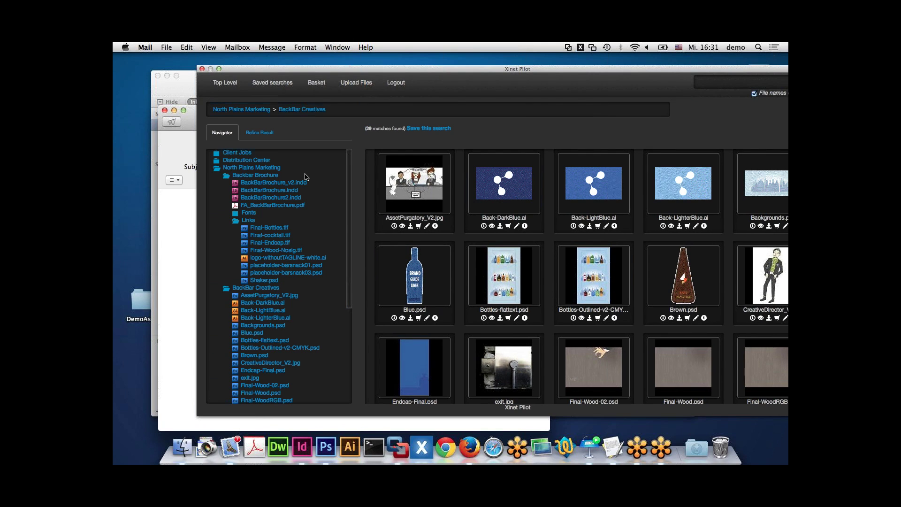
left_click(304, 176)
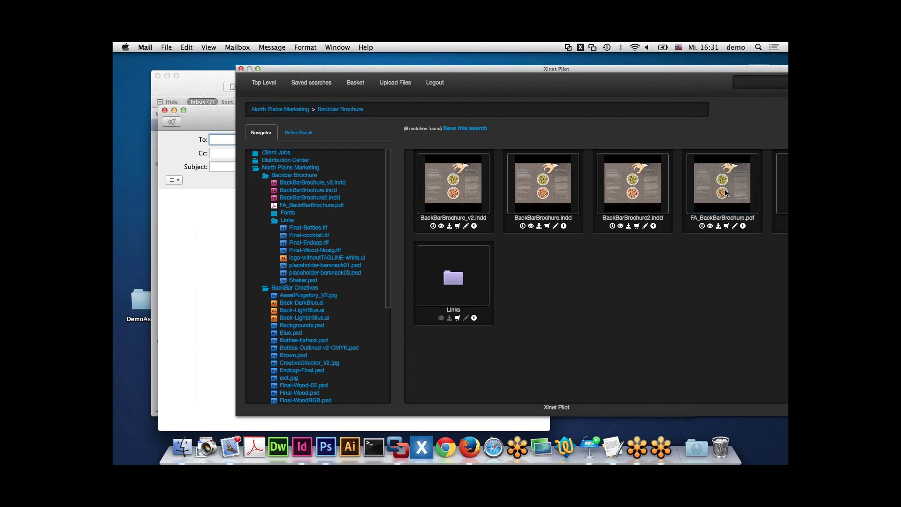
left_click_drag(726, 192, 208, 242)
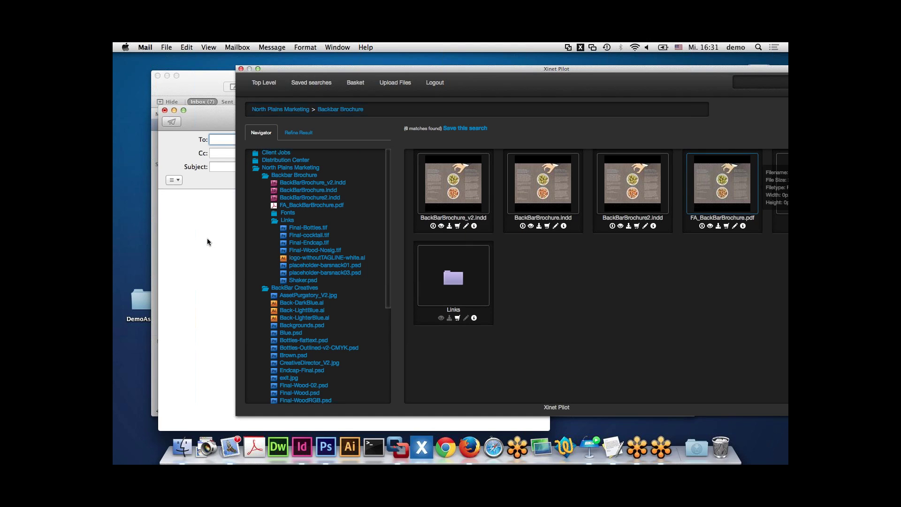
left_click(581, 48)
- Address the message to a contact via autocomplete, then discard it and close Mail's window
left_click(353, 139)
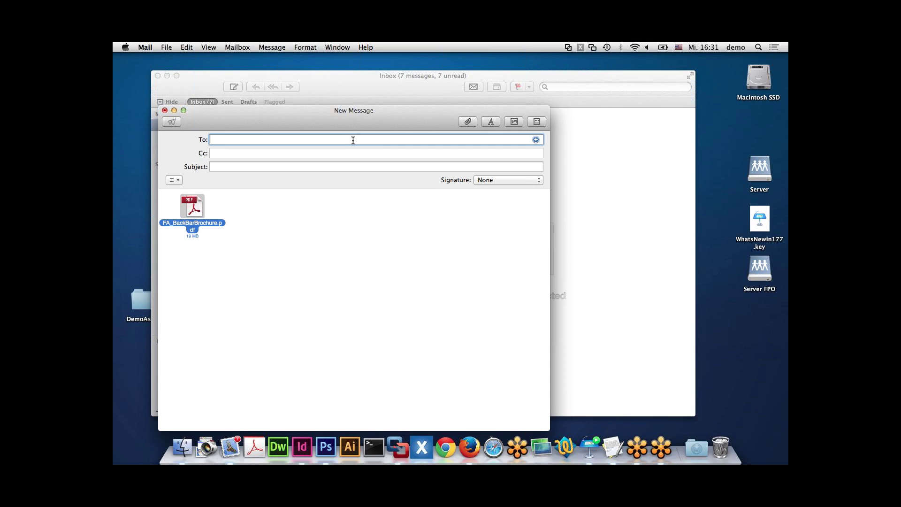
type("jil")
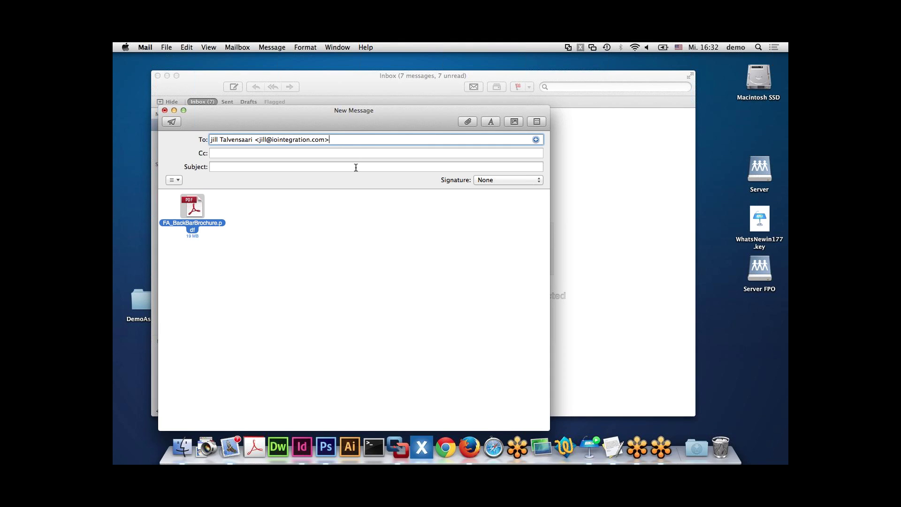
left_click(363, 204)
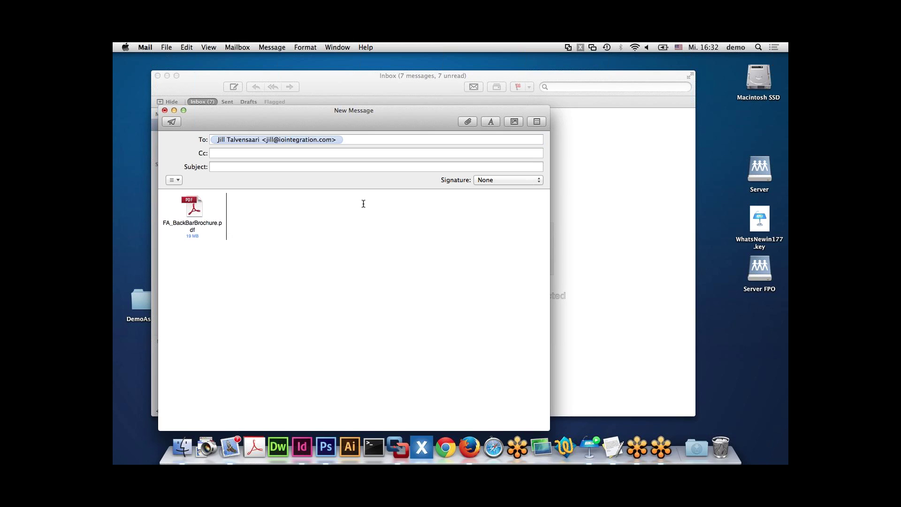
left_click(165, 111)
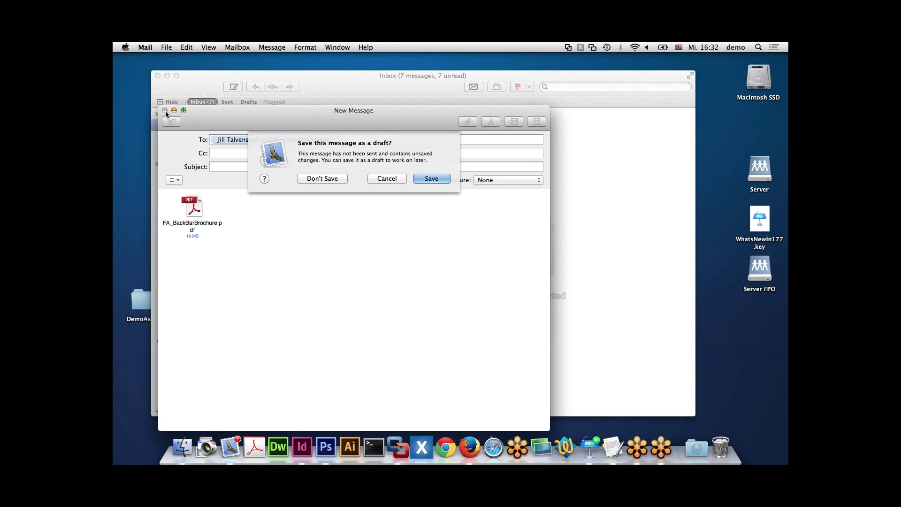
left_click(336, 180)
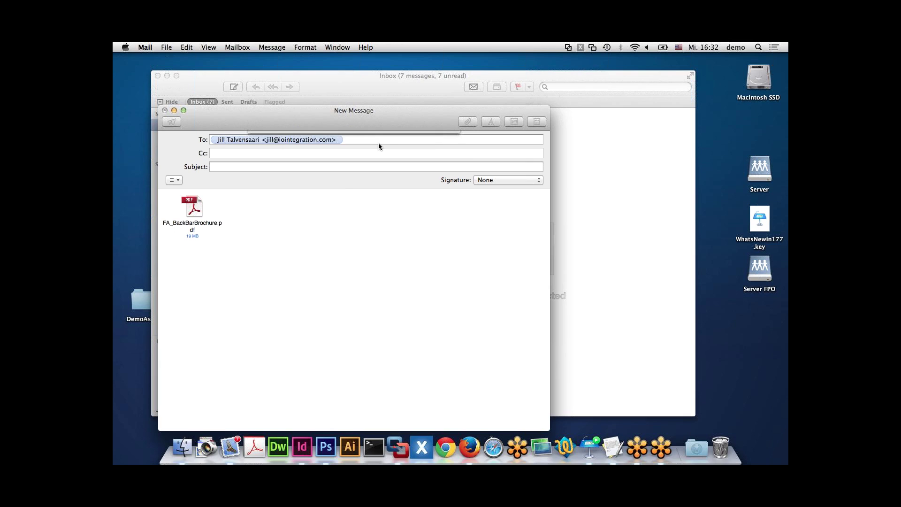
key("super+w")
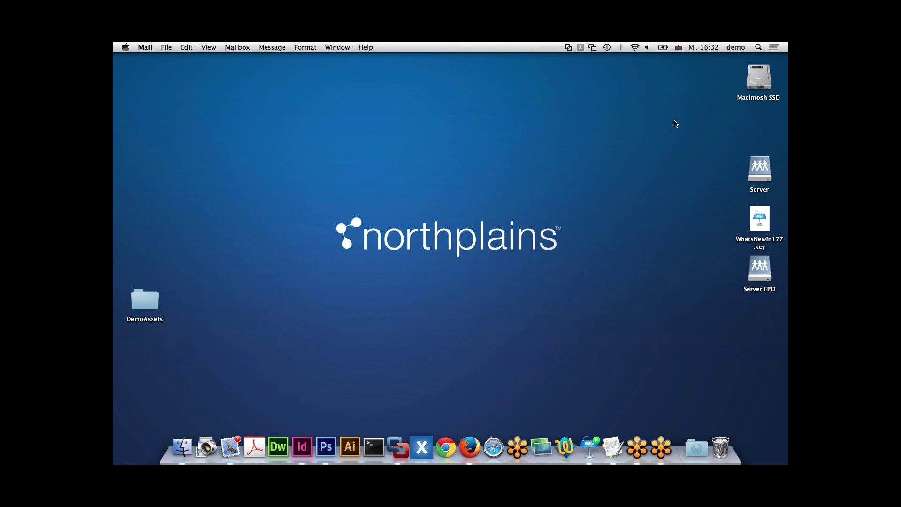
left_click(761, 76)
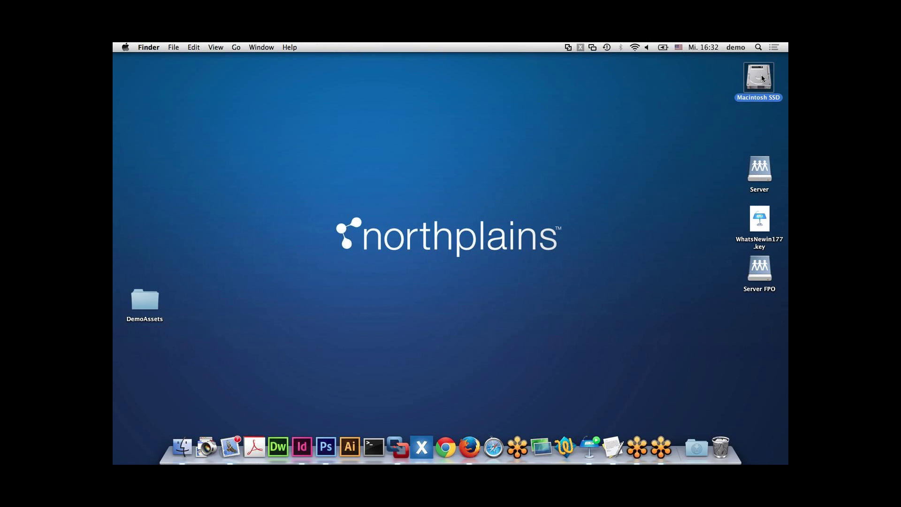
double_click(761, 76)
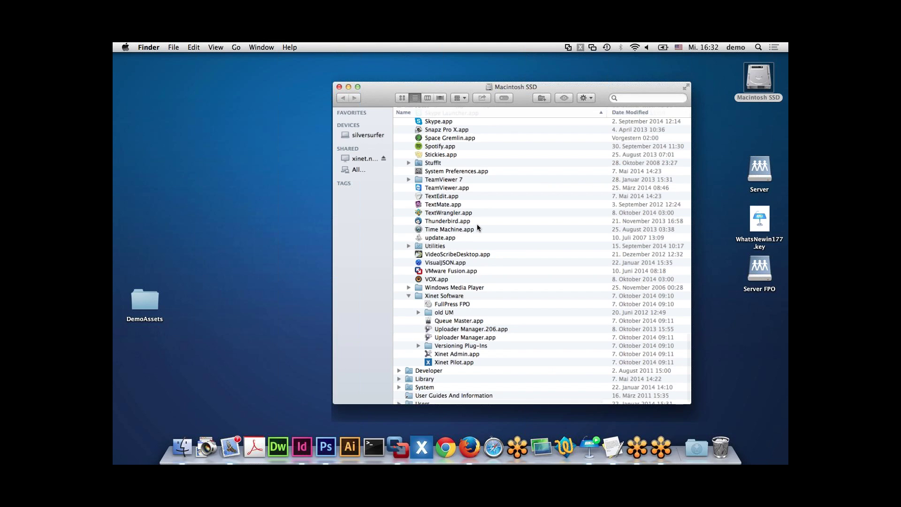
scroll(477, 227, "down", 10)
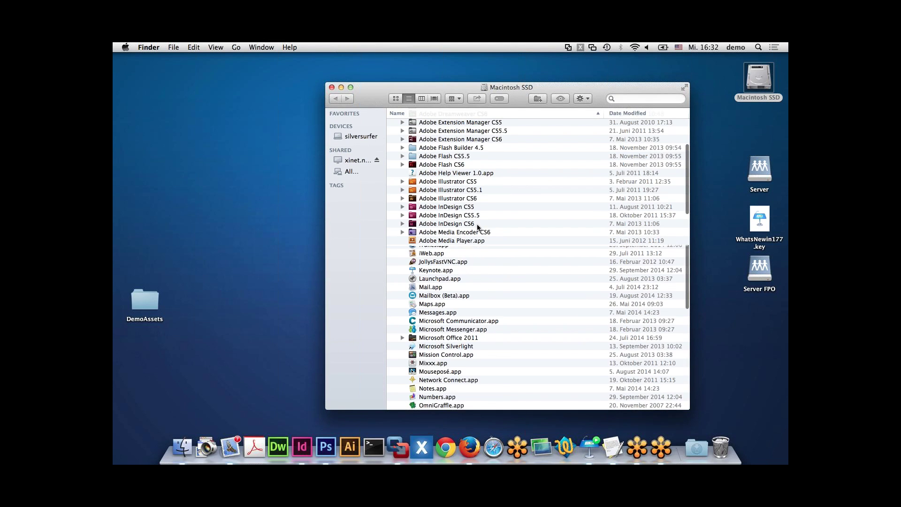
scroll(477, 225, "down", 10)
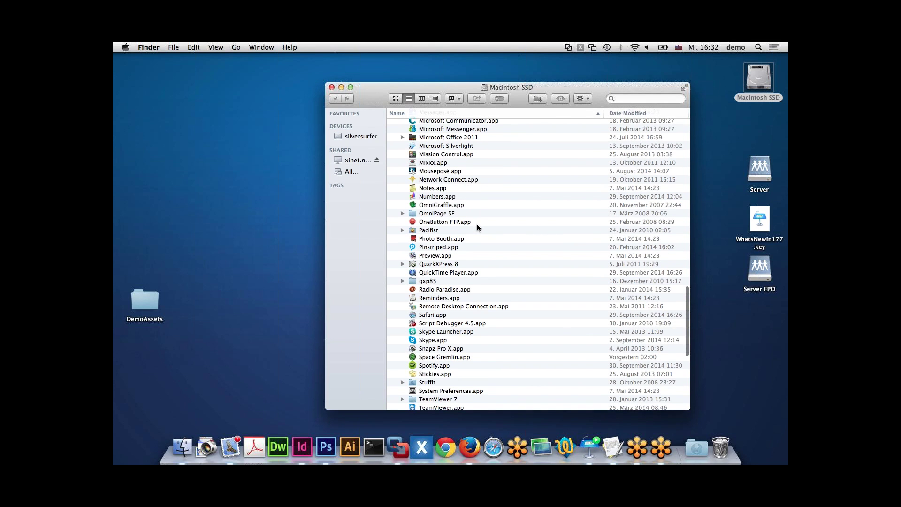
scroll(477, 223, "down", 5)
left_click(331, 88)
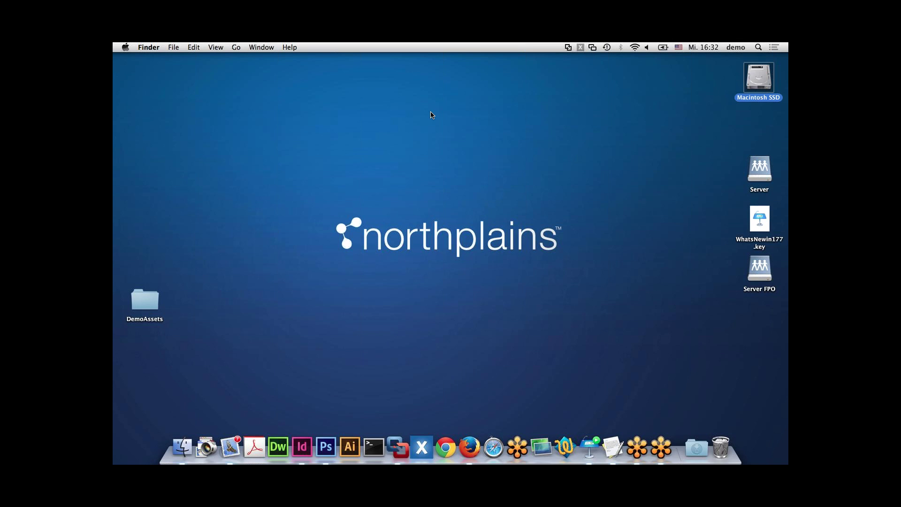
- Resume the Keynote slideshow and advance two slides to the Operating System updates slide
left_click(590, 444)
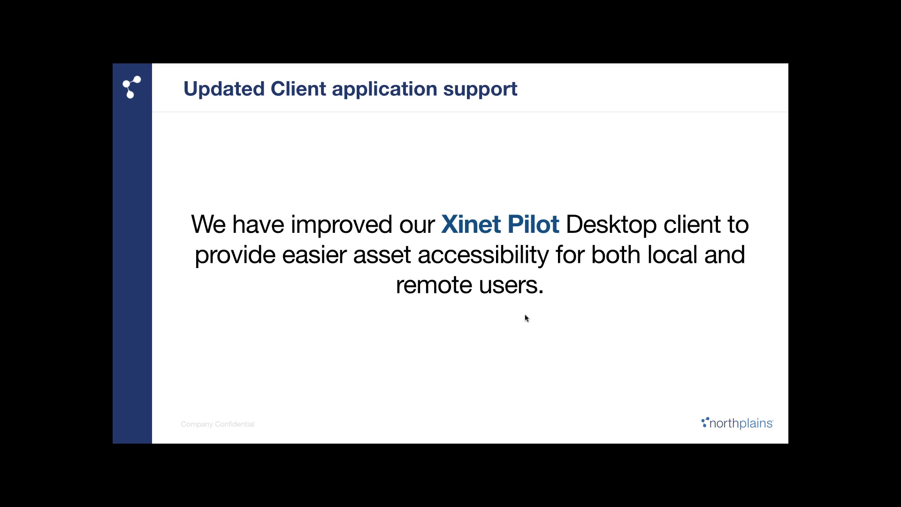
key("Right")
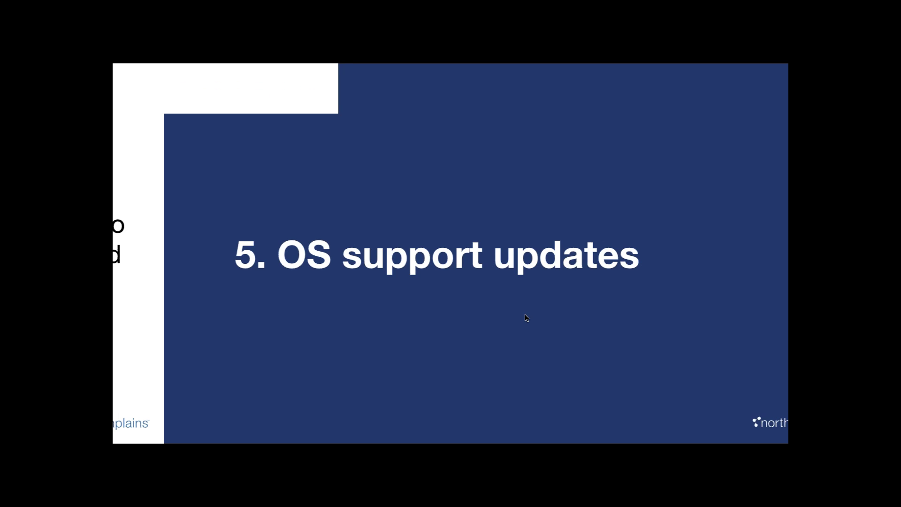
key("Right")
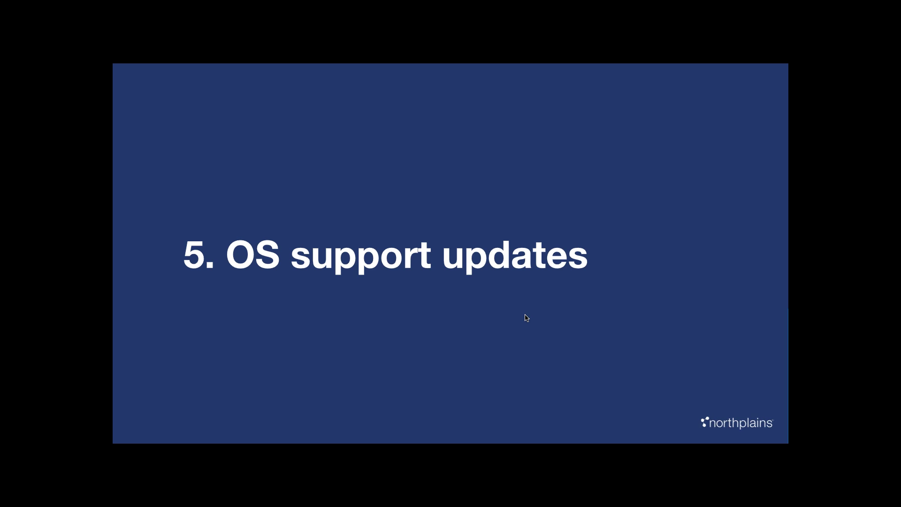
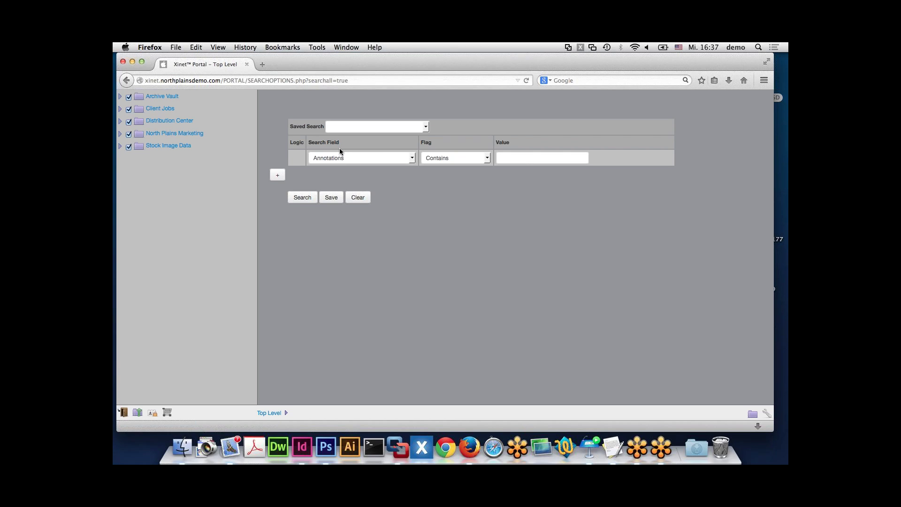
- Go back to Top Level via the breadcrumb, then toggle the side panel between Filters and Navigator
left_click(263, 415)
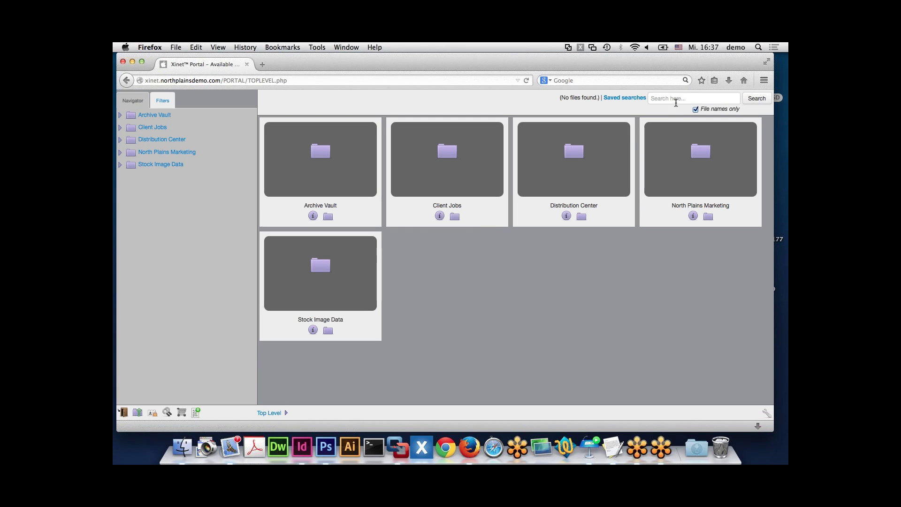
left_click(666, 99)
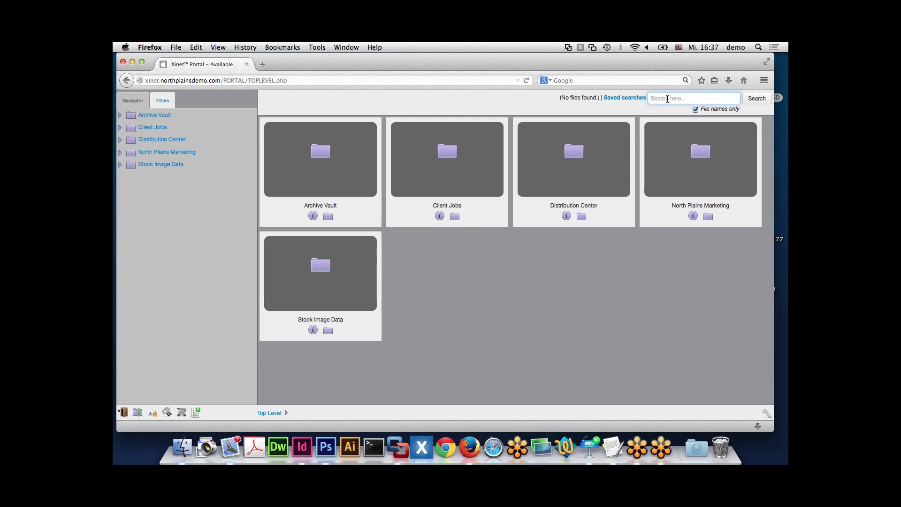
left_click(160, 101)
left_click(137, 104)
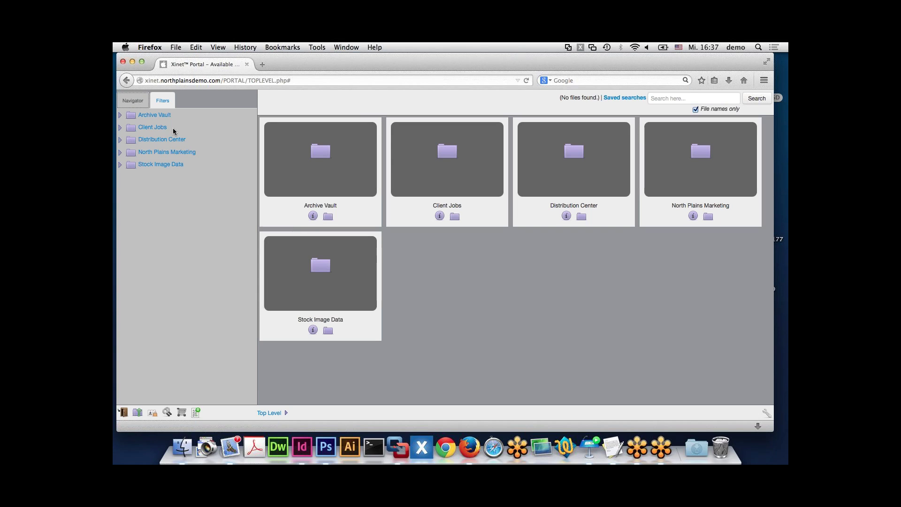
left_click(164, 102)
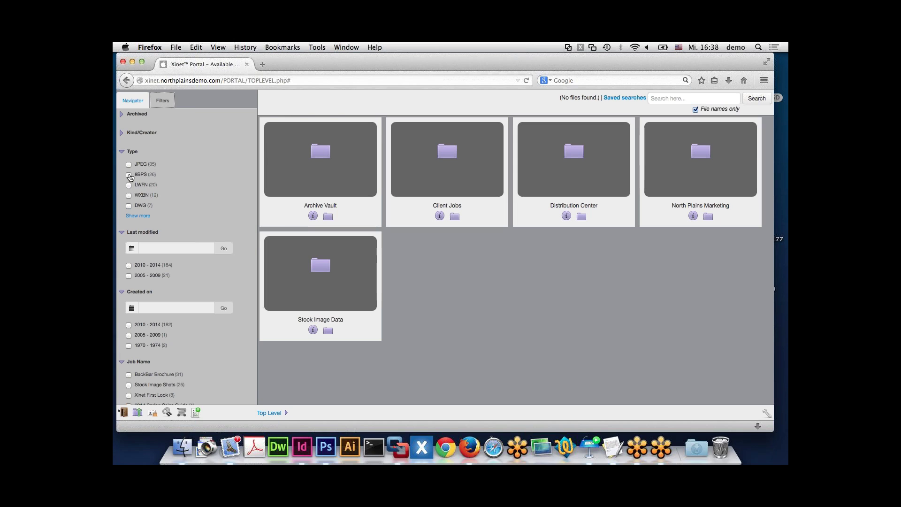
left_click(130, 176)
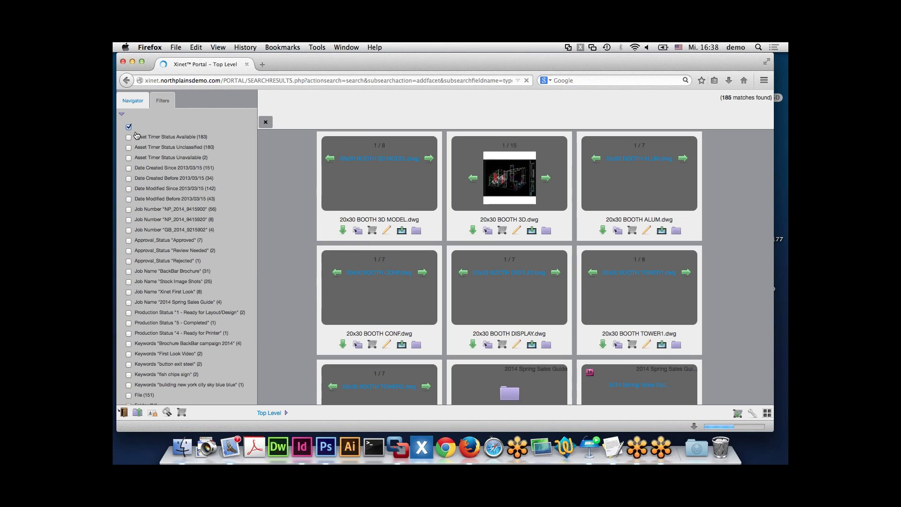
left_click(268, 414)
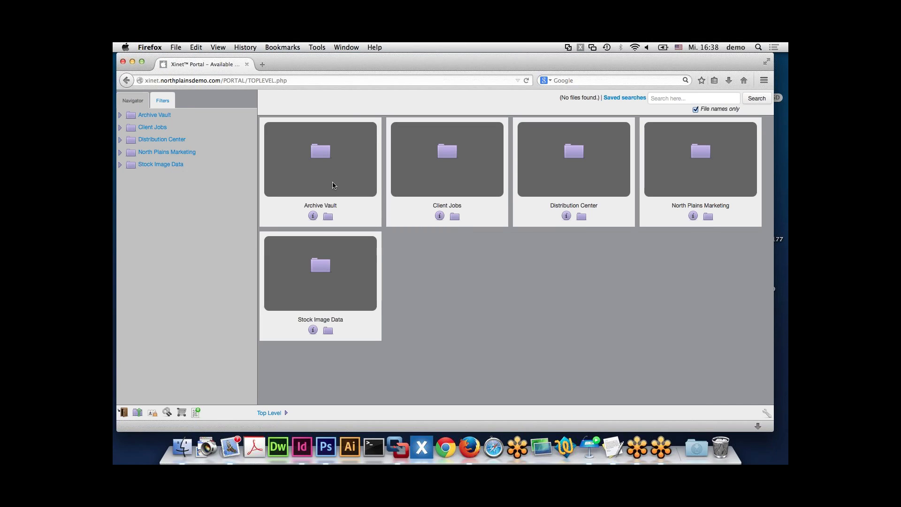
- Open Stock Image Data (27 matches) and scroll its Type, Job Name and Estimated Costs facets
left_click(159, 166)
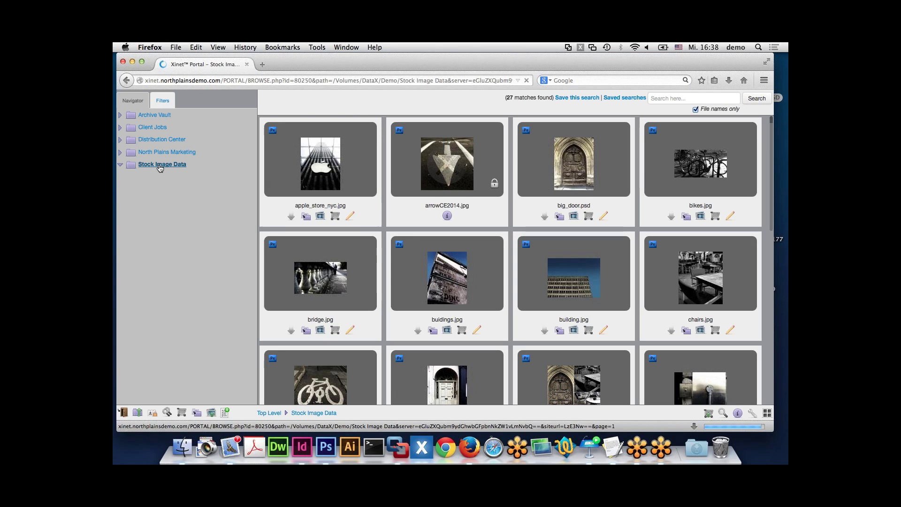
left_click(160, 102)
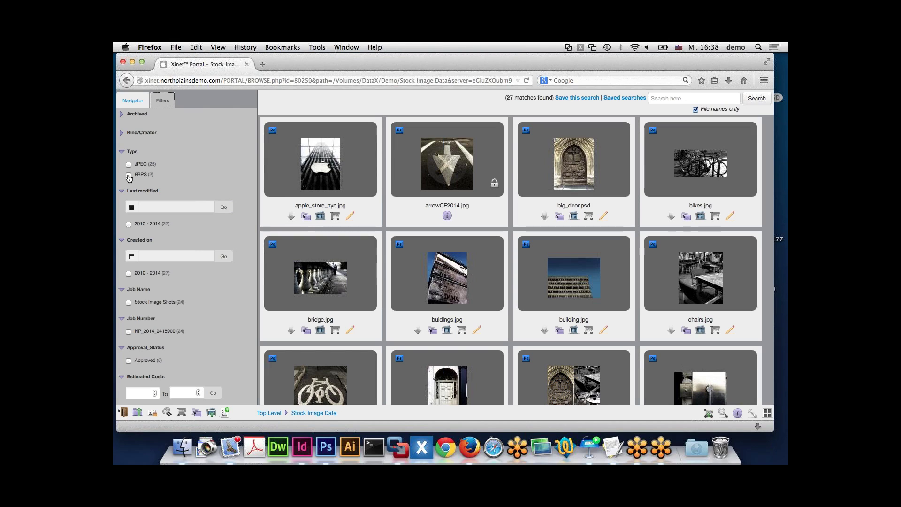
scroll(159, 265, "down", 2)
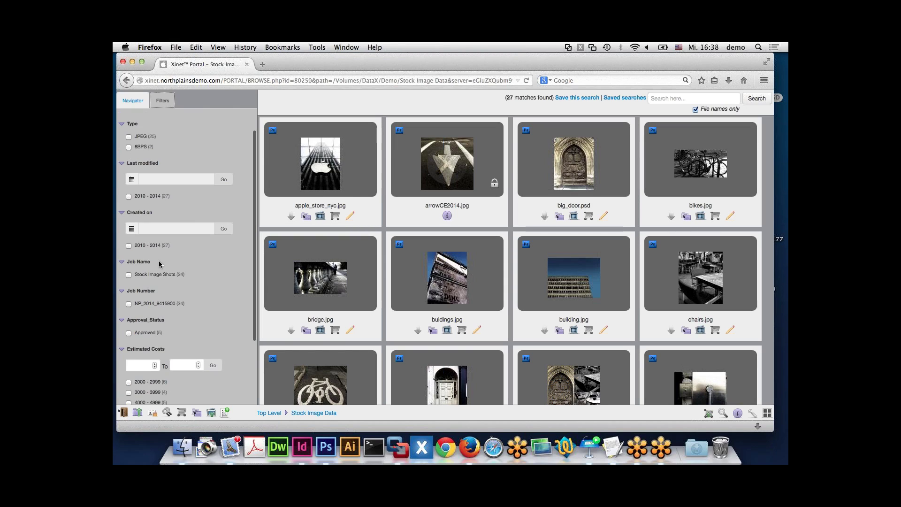
scroll(159, 264, "down", 2)
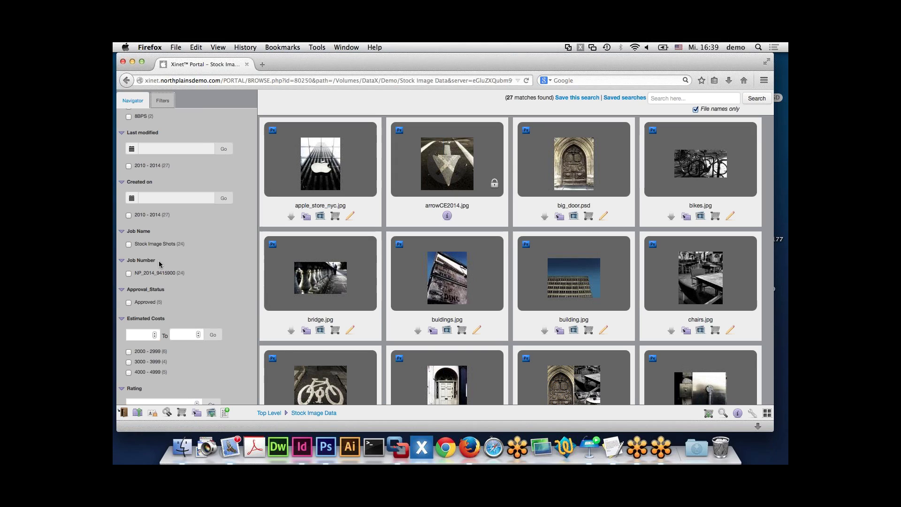
scroll(159, 264, "up", 3)
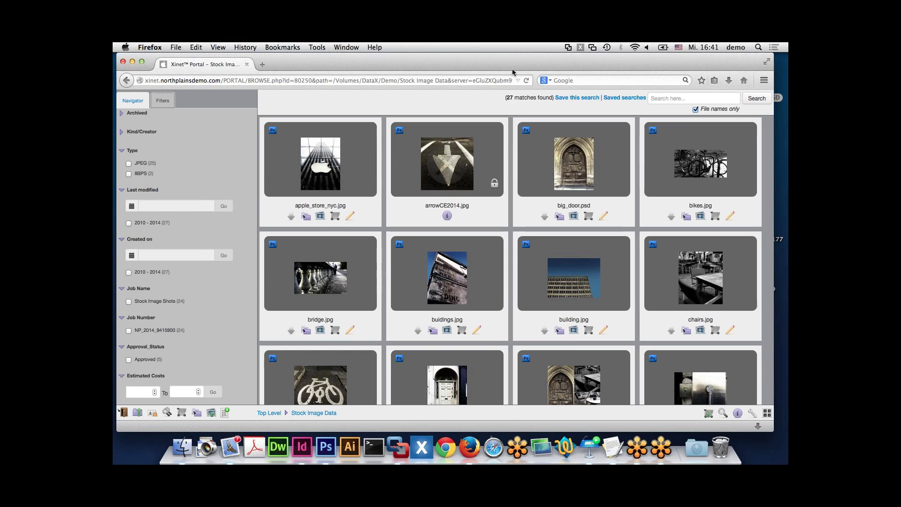
key("super+h")
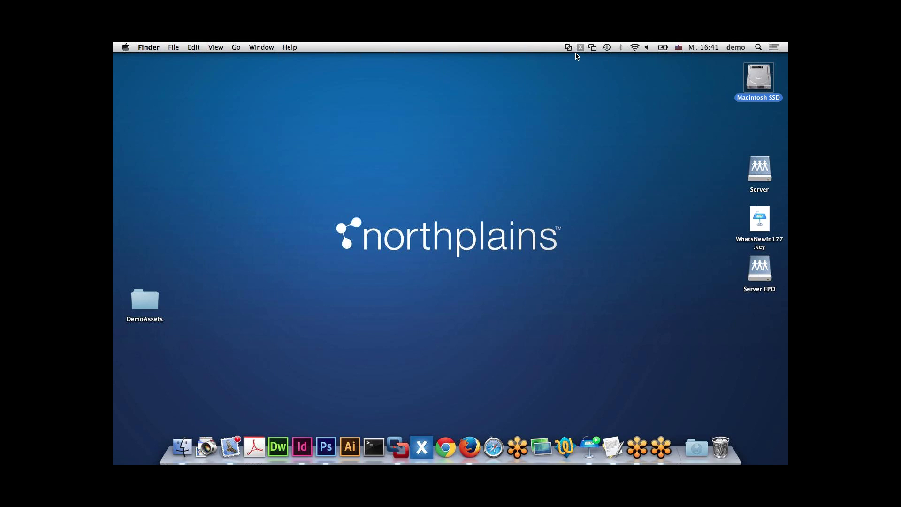
left_click(580, 47)
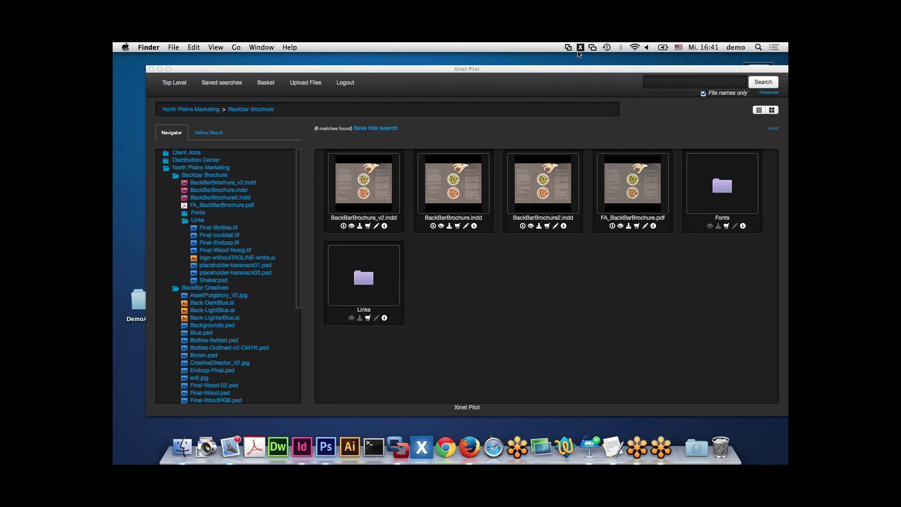
left_click(579, 48)
left_click(588, 81)
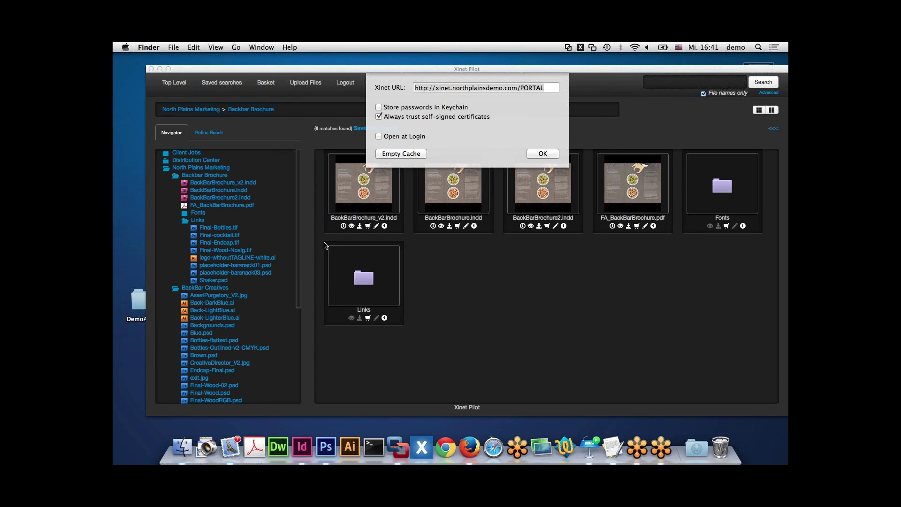
left_click(546, 155)
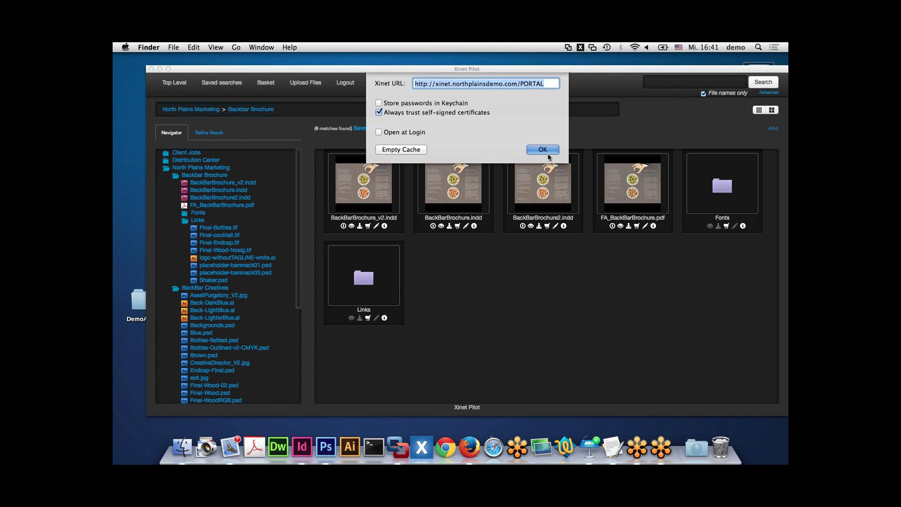
mouse_move(441, 190)
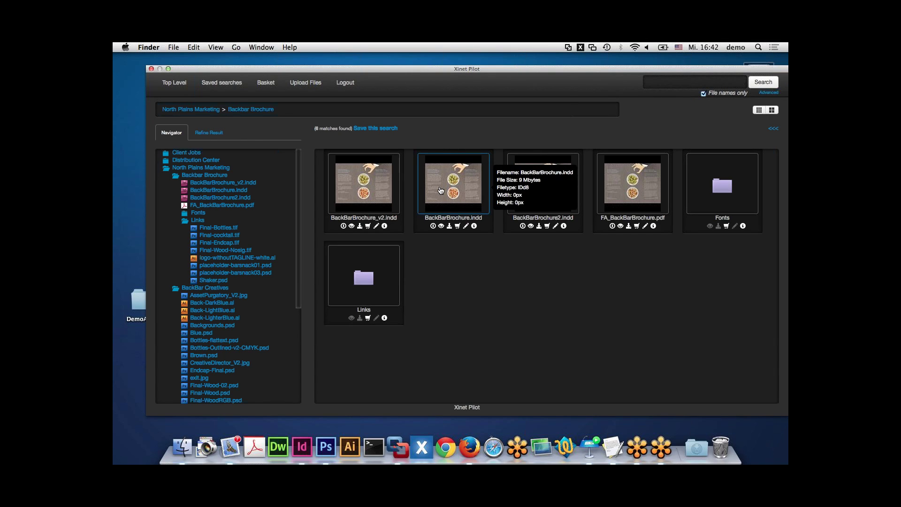
left_click(581, 48)
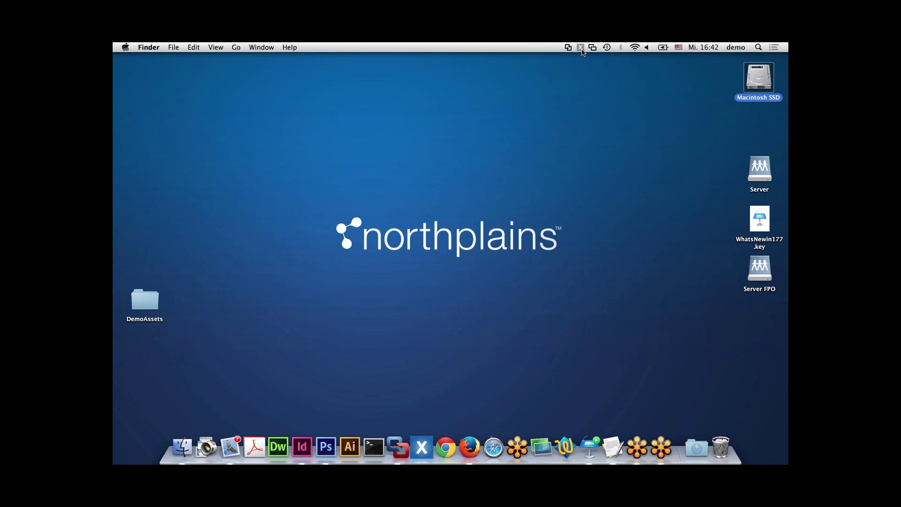